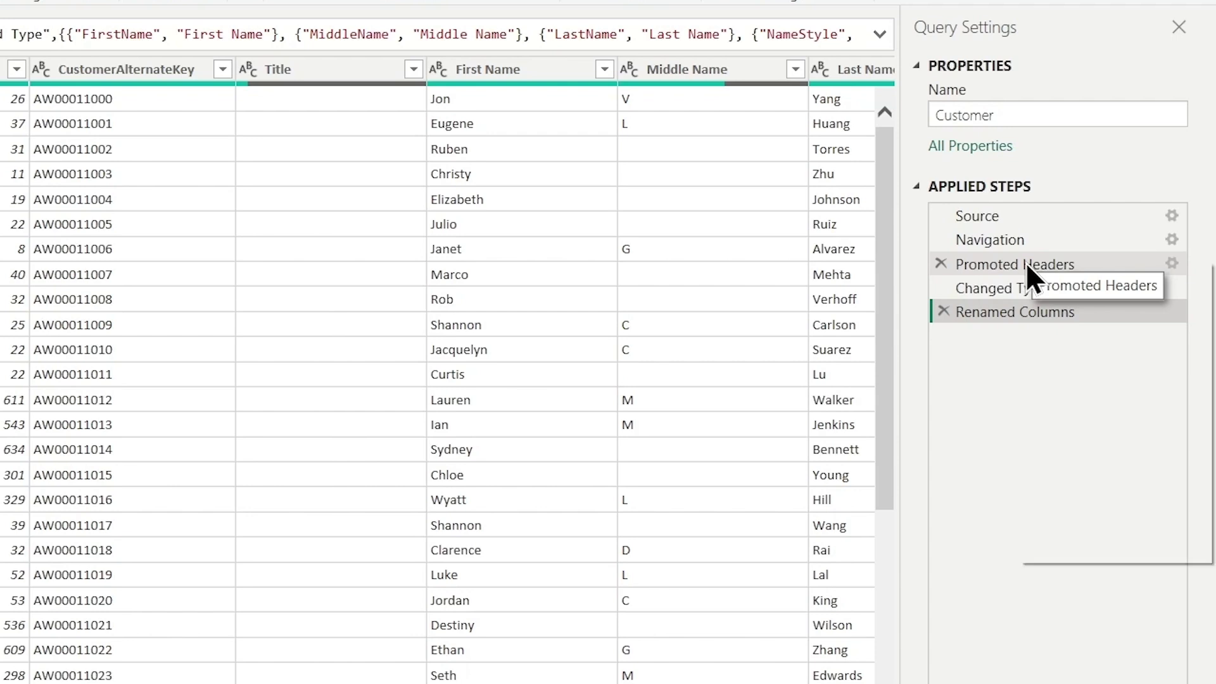
Open the Promoted Headers step's properties and close them unchanged
right_click(1026, 262)
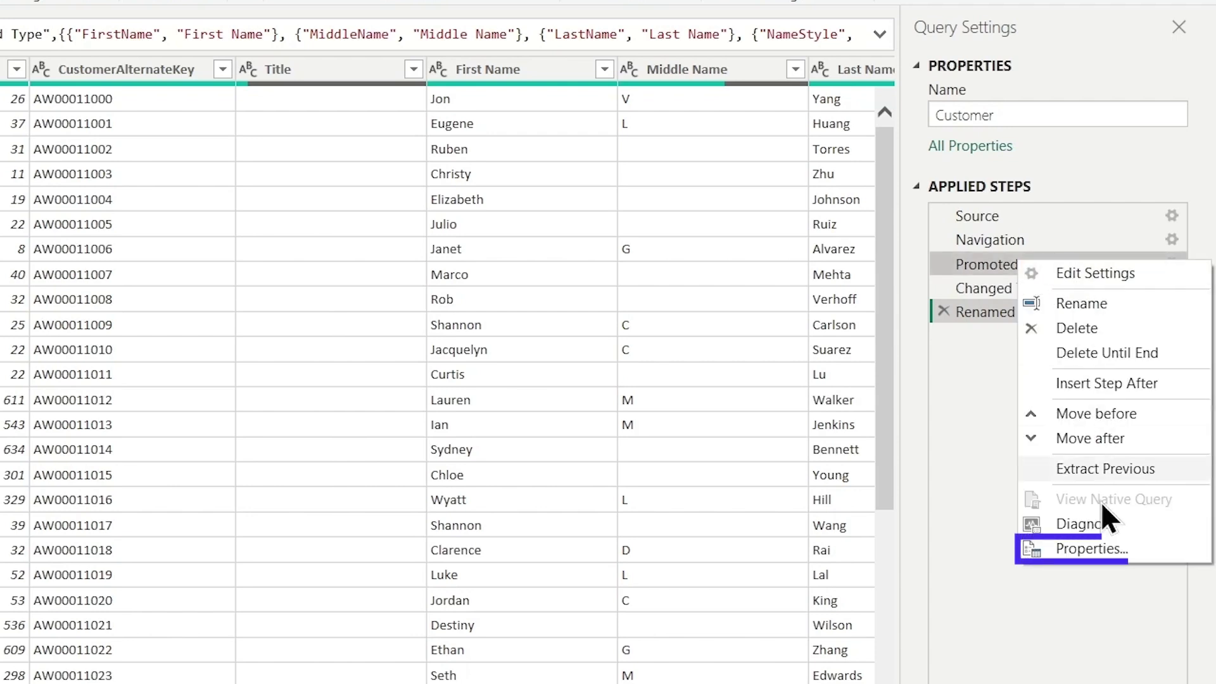
click(1103, 550)
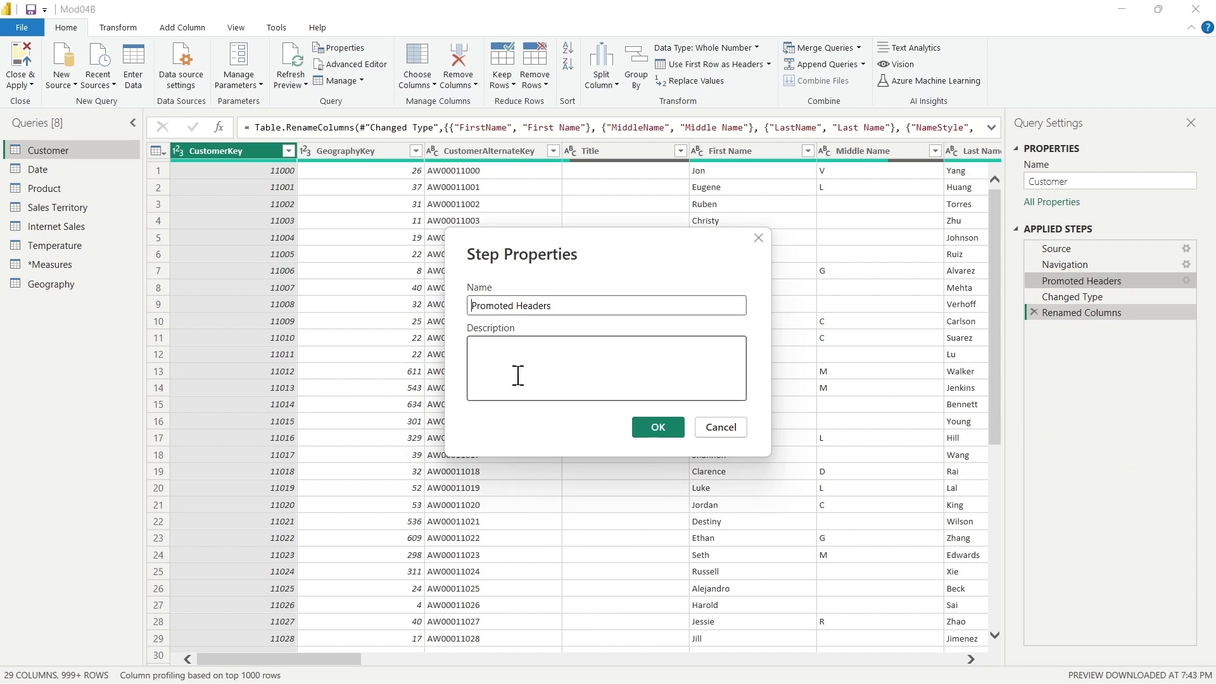
click(510, 356)
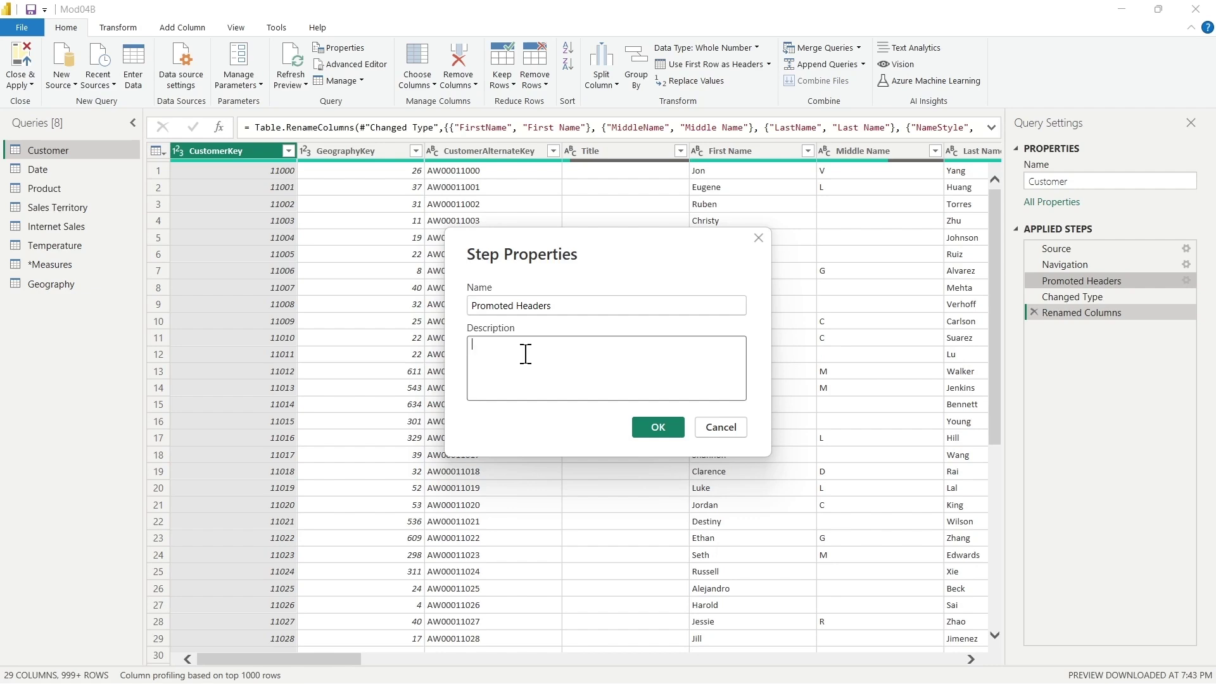
click(720, 427)
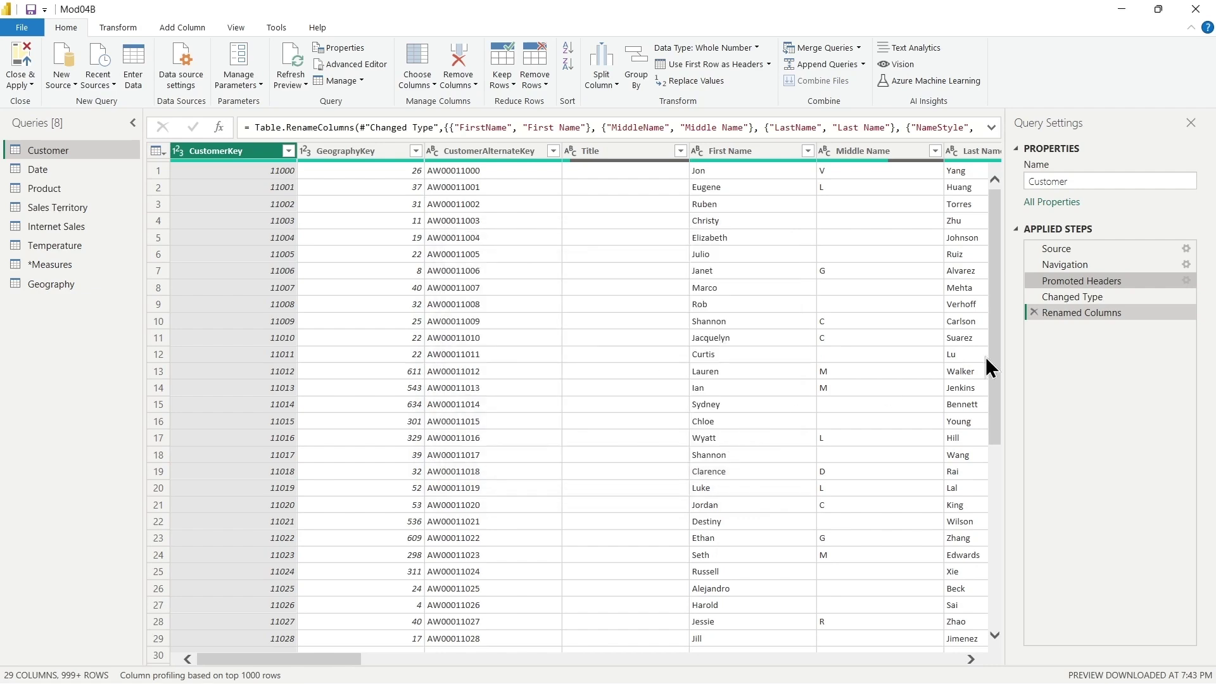
Describe the Changed Type step as changed to text to bring back leading zeros
mouse_move(1078, 296)
mouse_down()
mouse_move(1097, 308)
mouse_move(1077, 297)
mouse_up()
right_click(1077, 297)
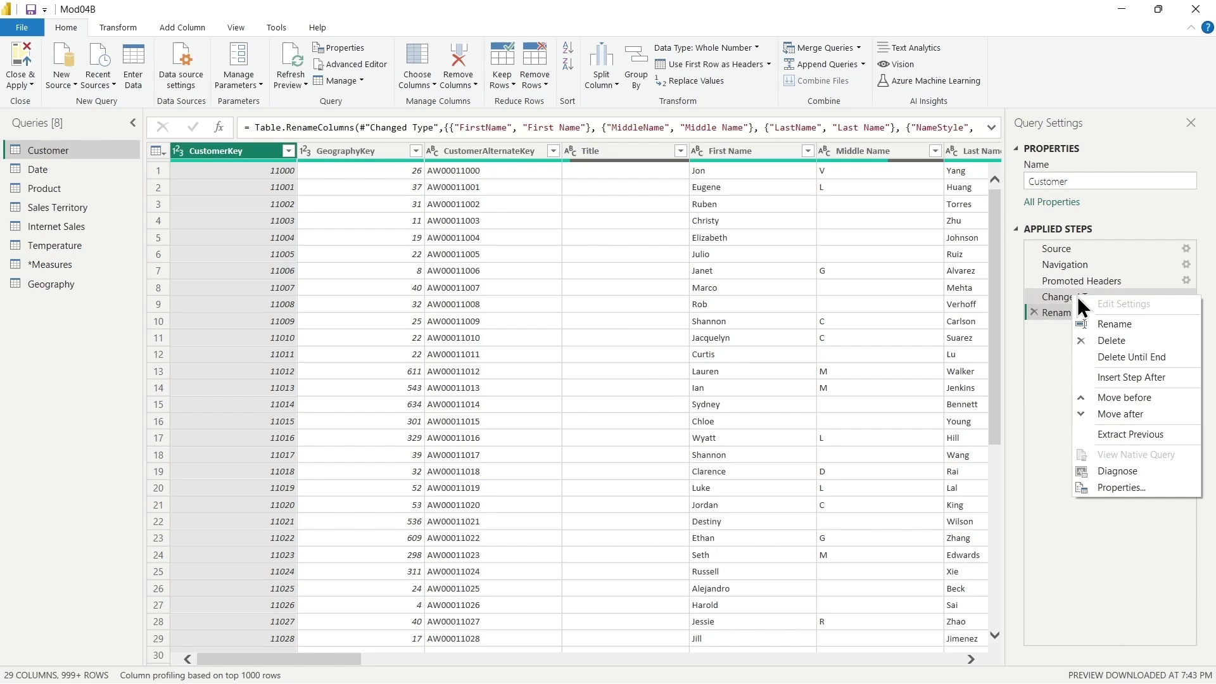
click(1140, 485)
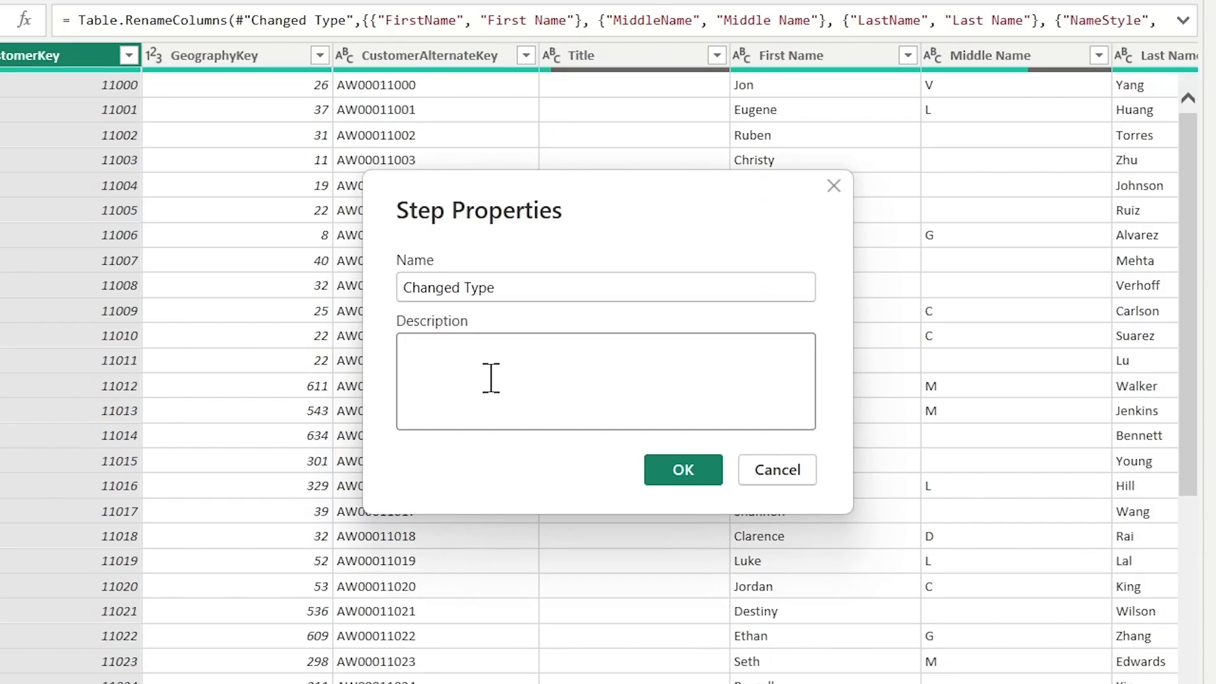
click(490, 377)
text(Changed to )
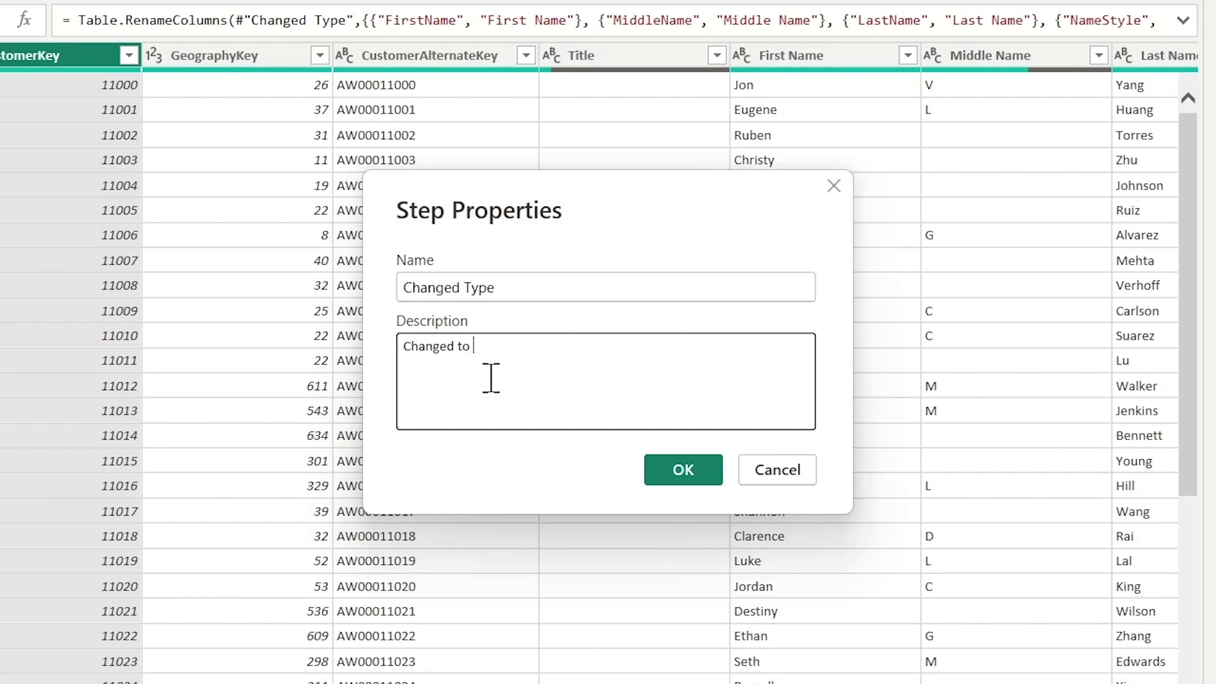
text(text to get )
text(rid of)
key(BackSpace)
key(BackSpace)
key(BackSpace)
key(BackSpace)
key(BackSpace)
key(BackSpace)
key(BackSpace)
key(BackSpace)
text(bring b)
text(ack leading z)
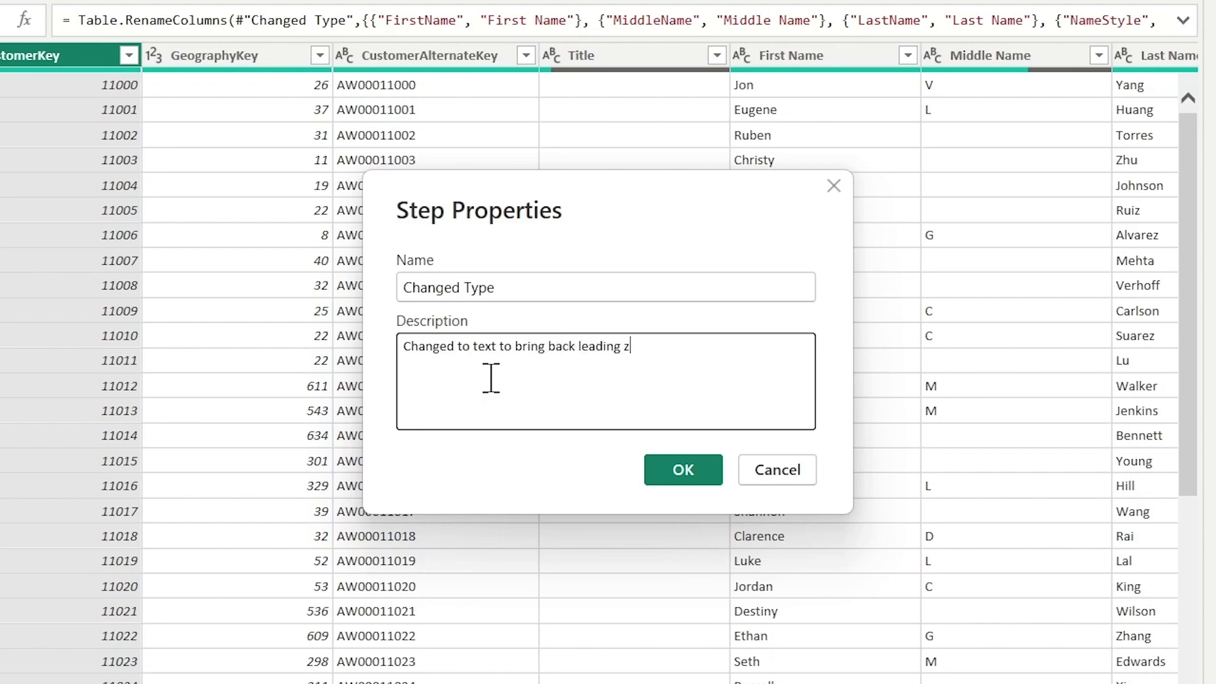
text(eros)
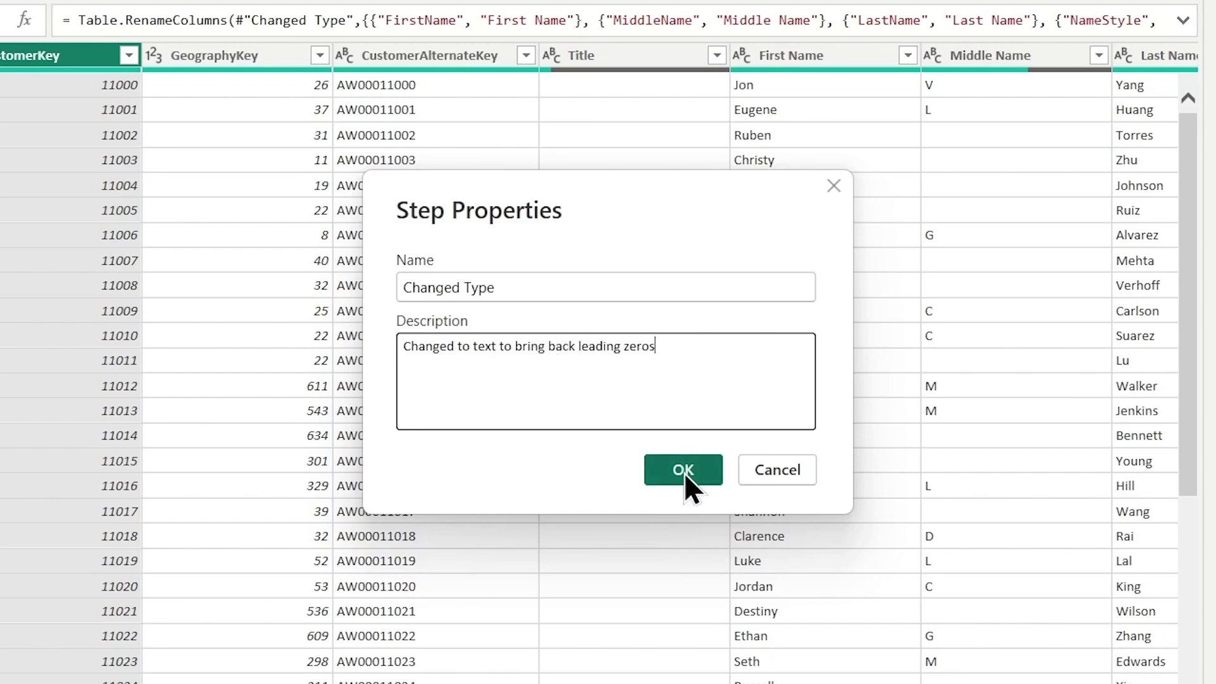
click(684, 472)
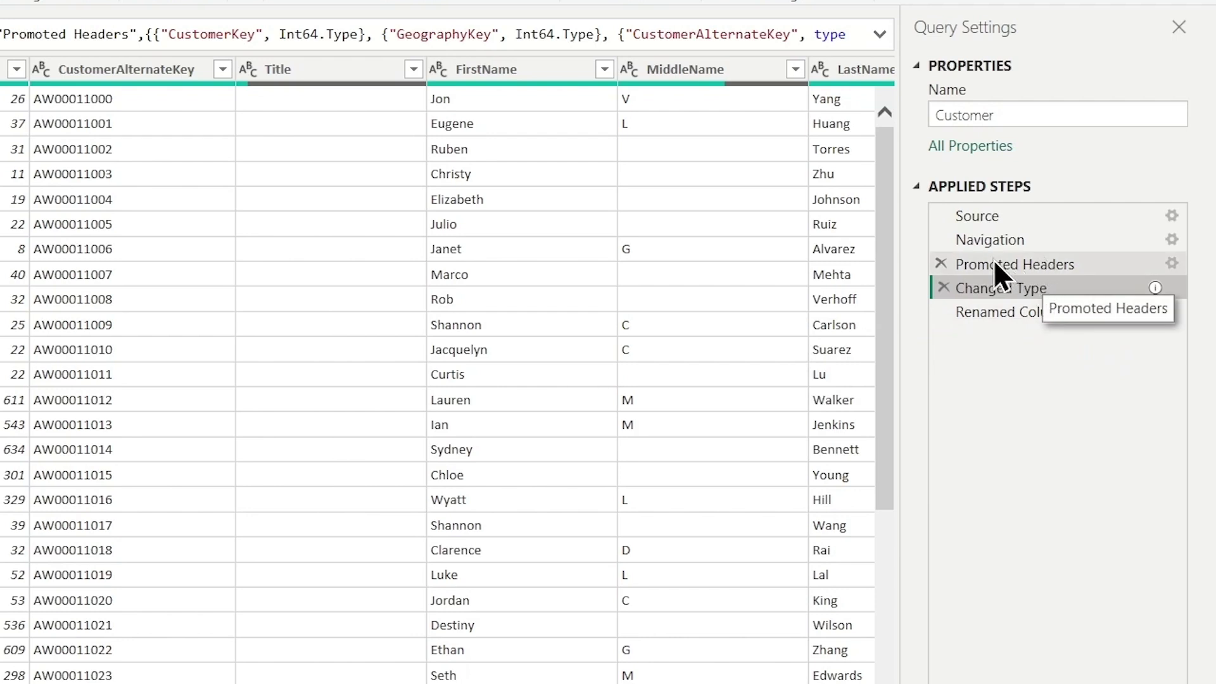
right_click(1004, 313)
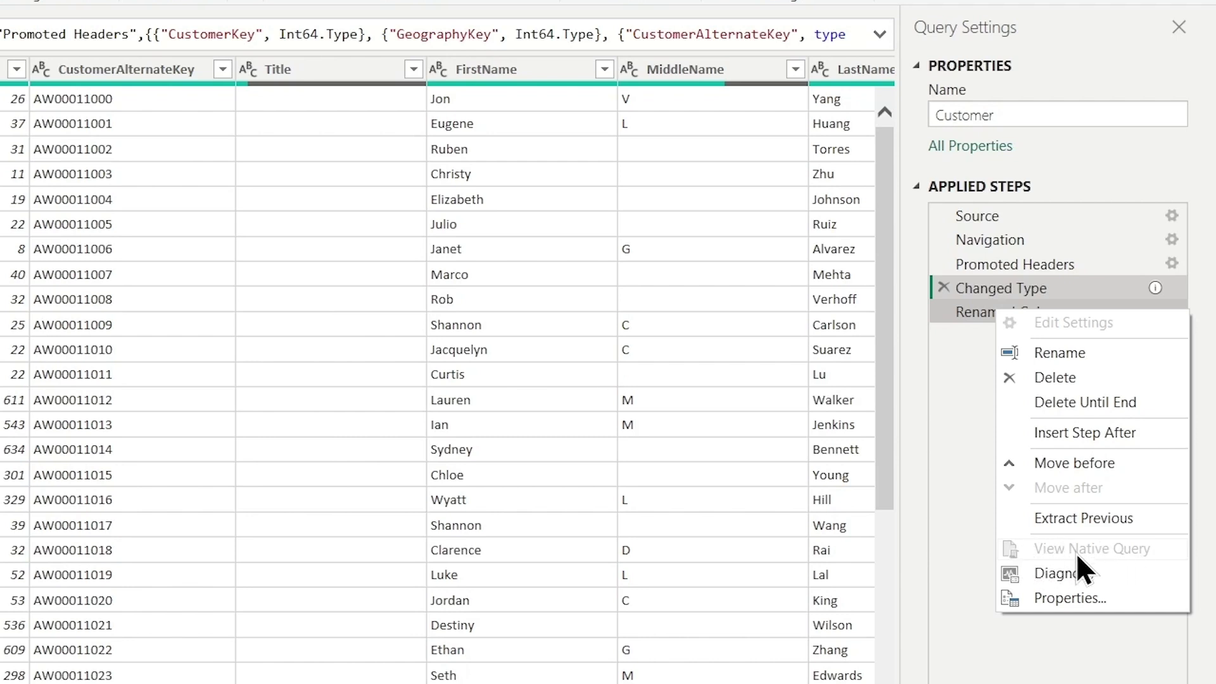
click(952, 436)
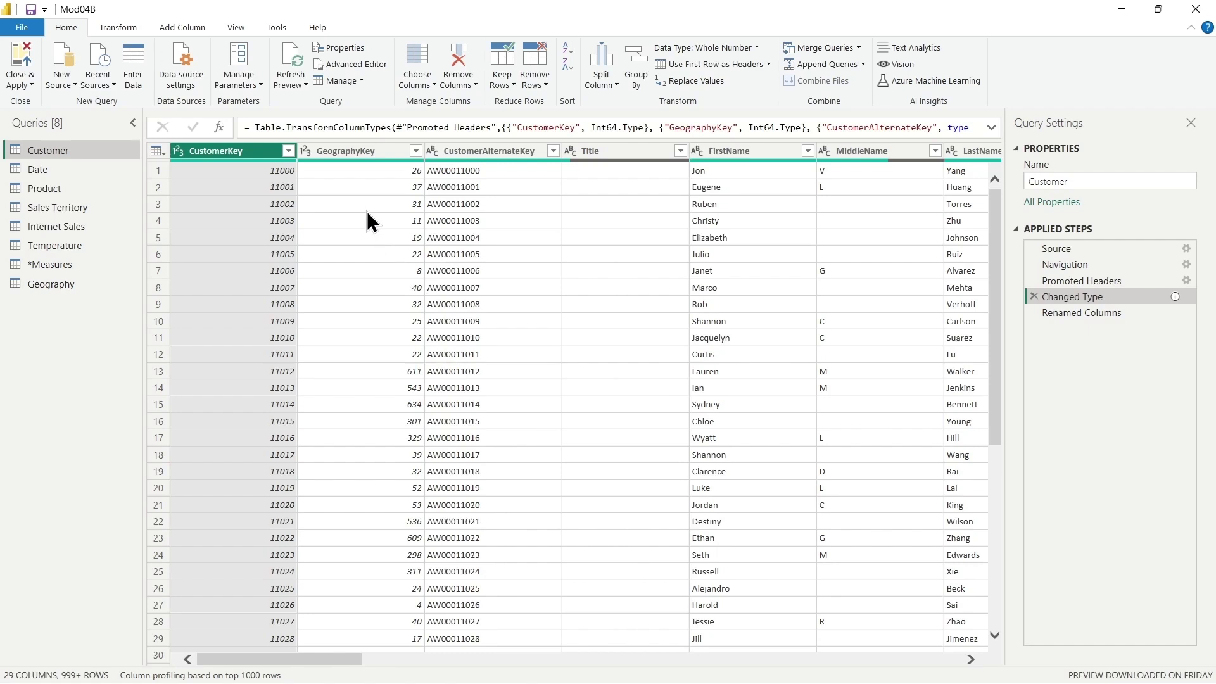
Decline the mid-query Insert Step prompt, select Renamed Columns, and reopen CustomerKey's Number Filters
click(288, 152)
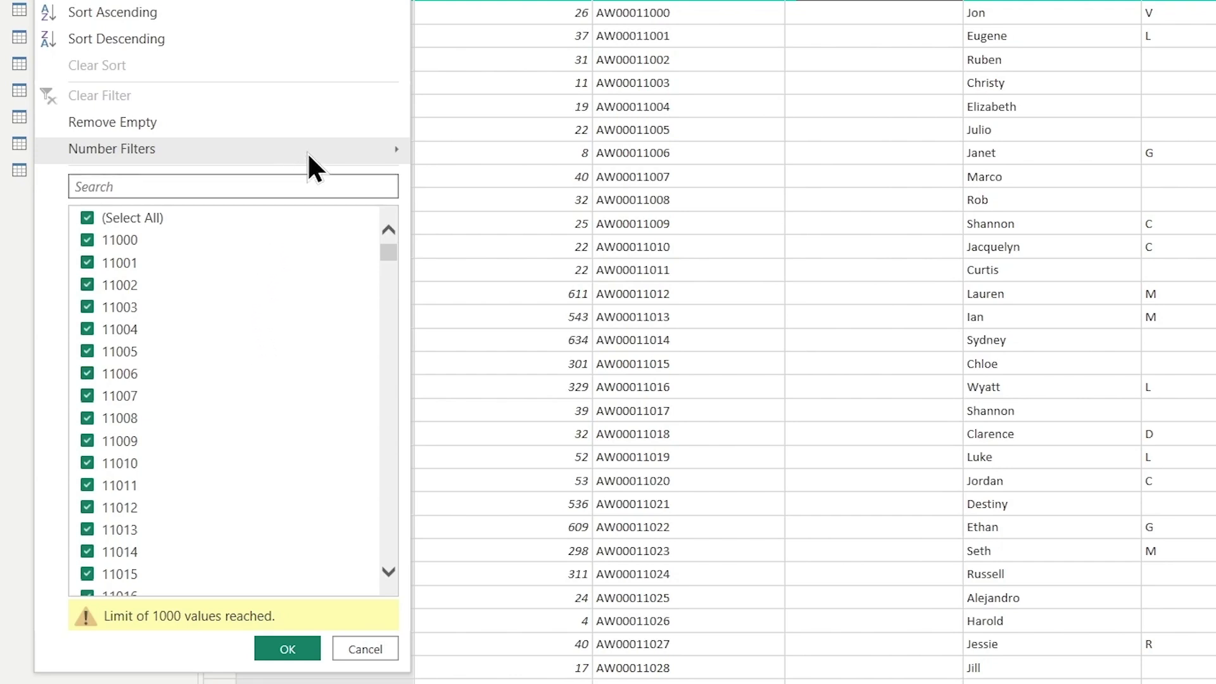
mouse_move(111, 149)
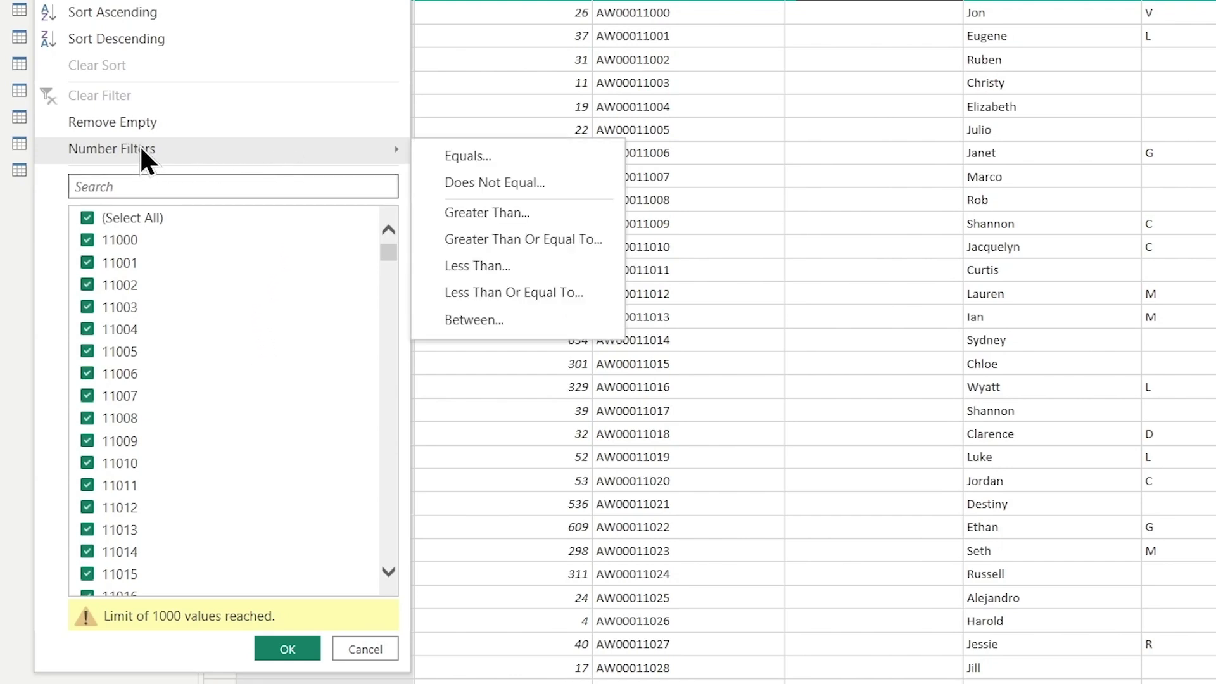
mouse_move(228, 149)
click(508, 154)
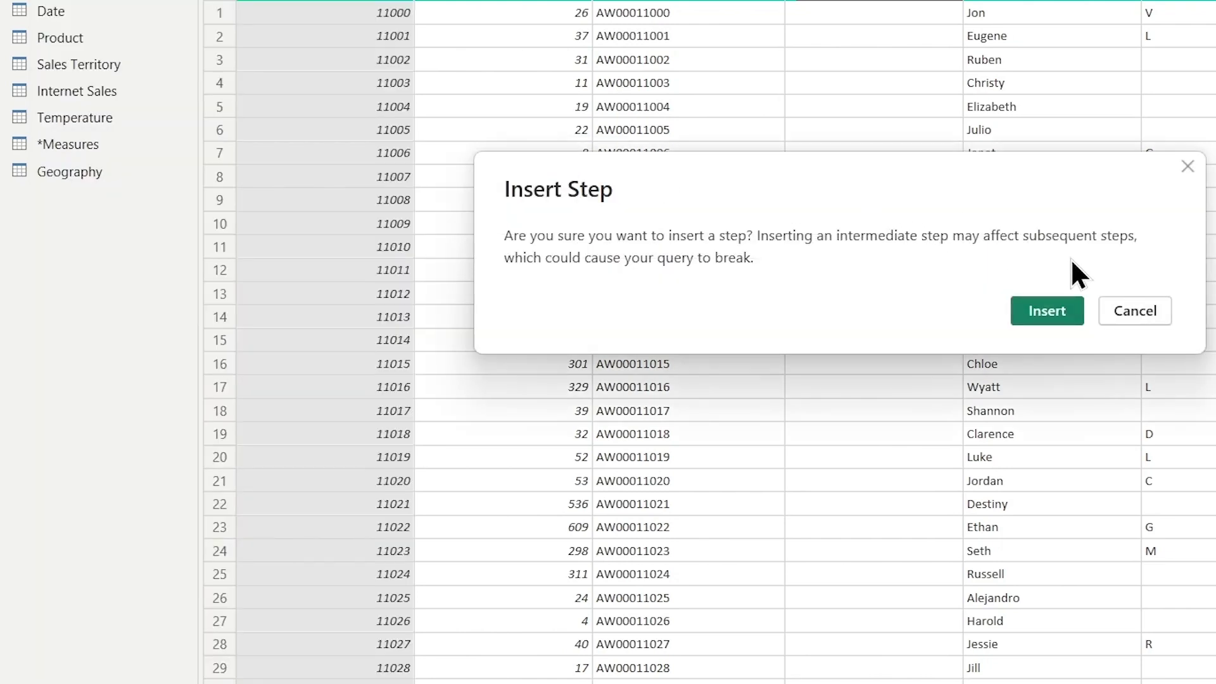
click(1105, 311)
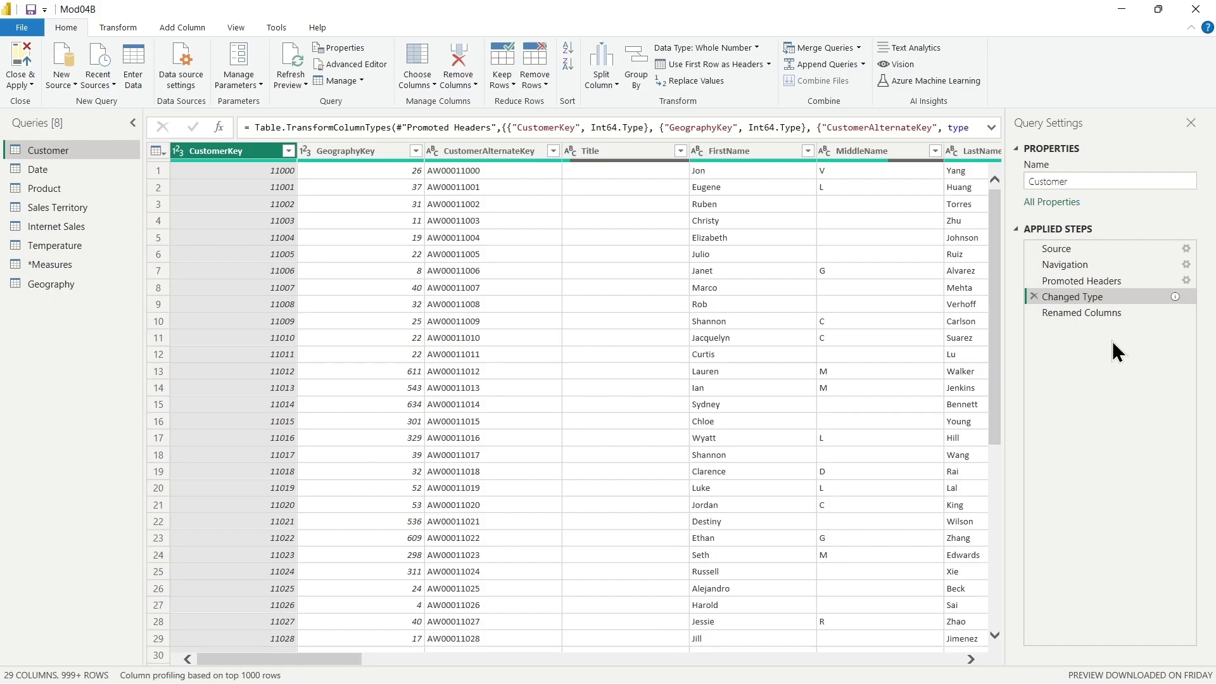
click(1108, 312)
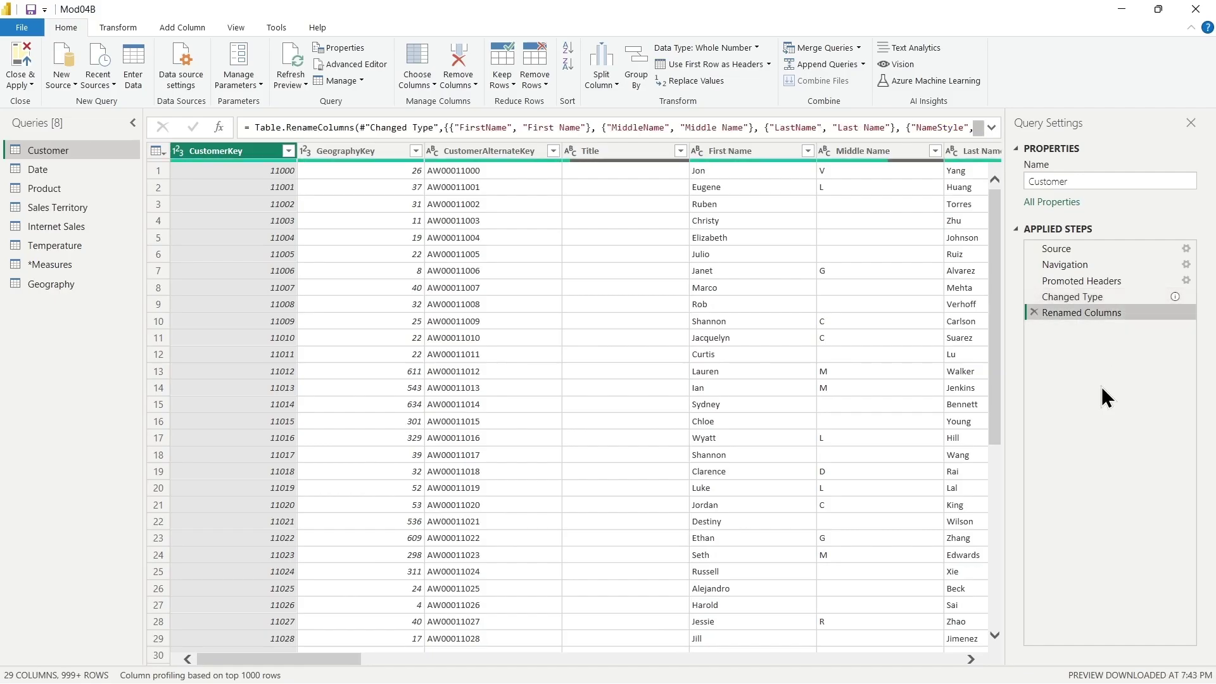
right_click(241, 161)
click(285, 154)
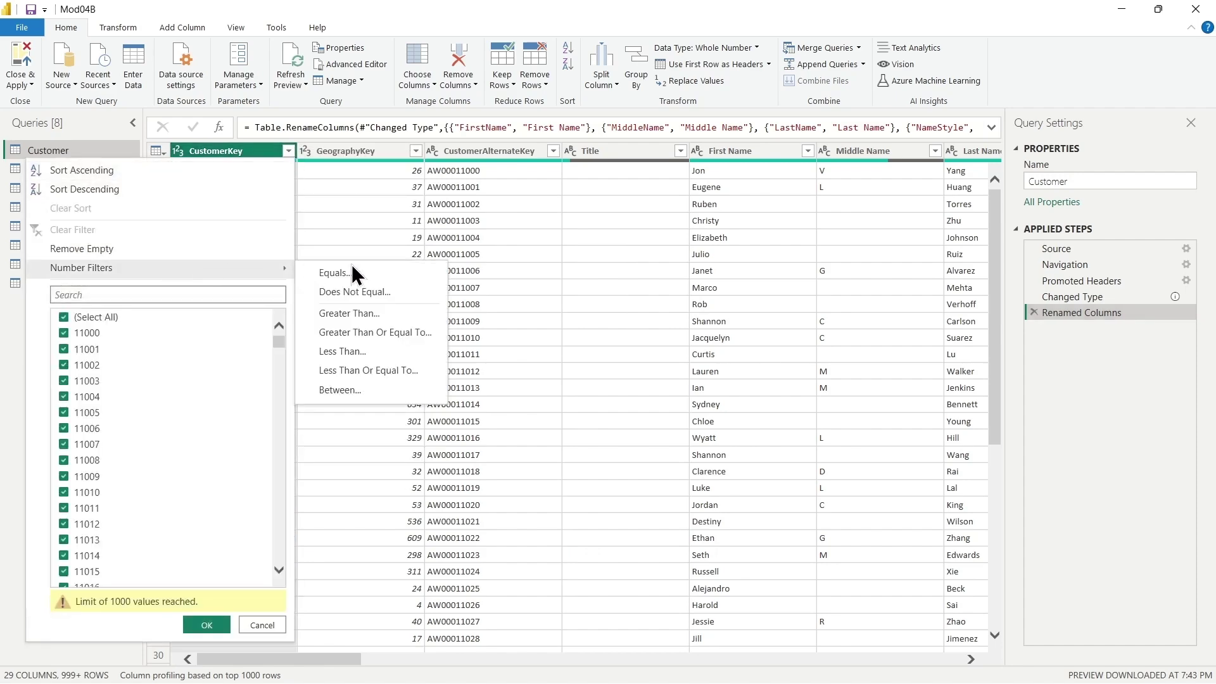
Explore the CustomerKey Equals filter's Basic and Advanced options, then cancel without filtering
click(351, 271)
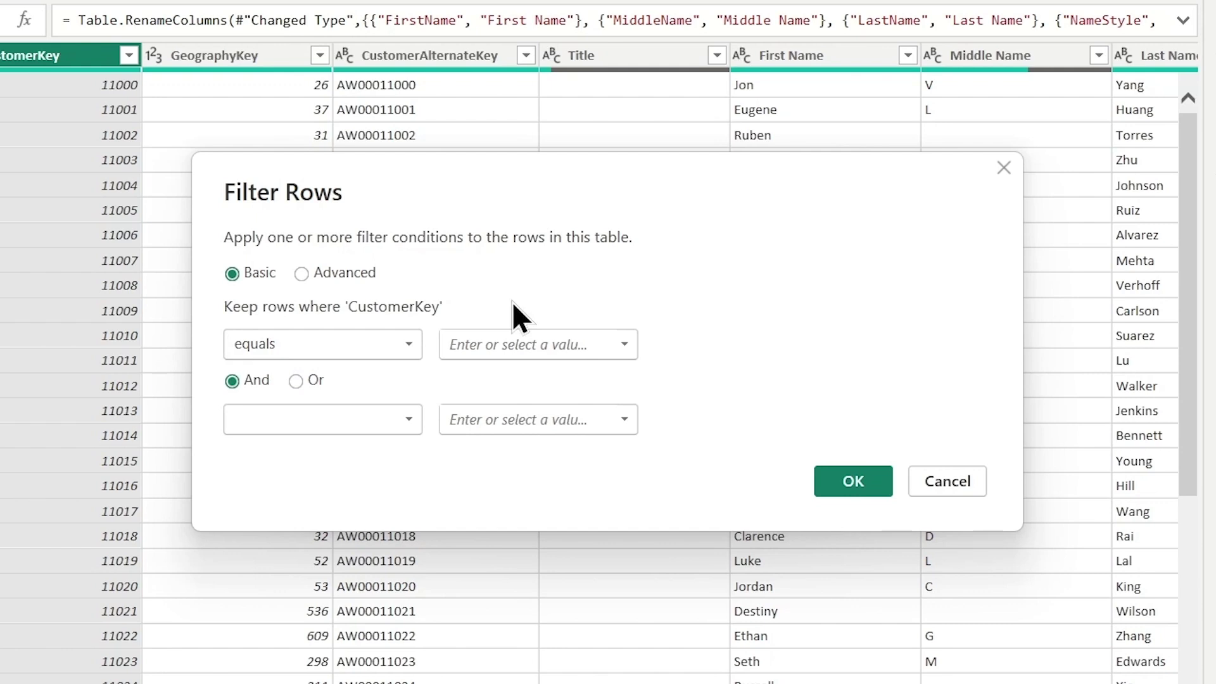
click(411, 344)
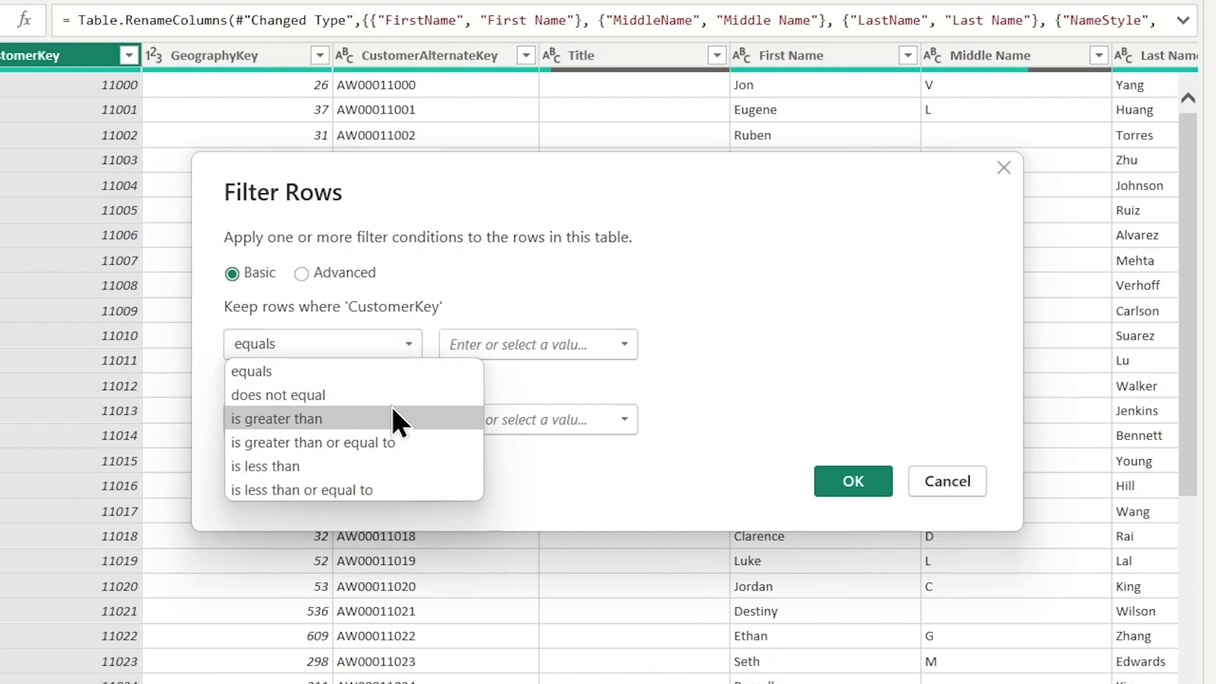
click(389, 371)
click(489, 344)
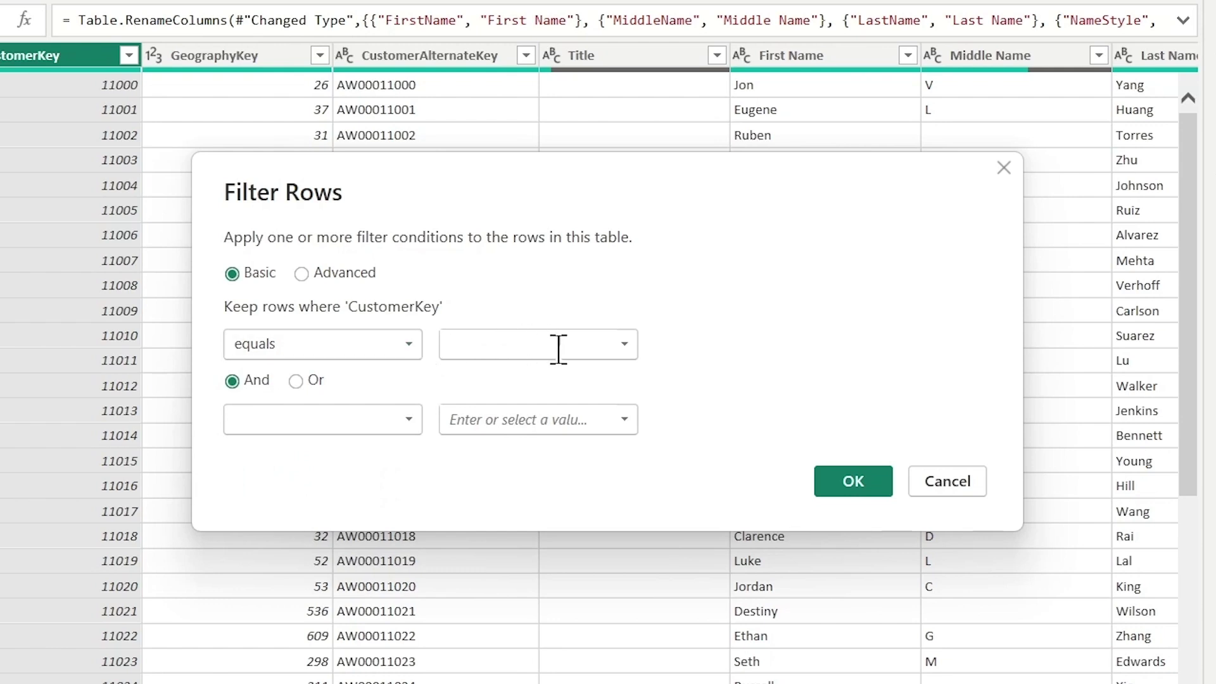
click(624, 344)
mouse_move(624, 390)
mouse_down()
mouse_move(627, 683)
mouse_move(647, 371)
mouse_up()
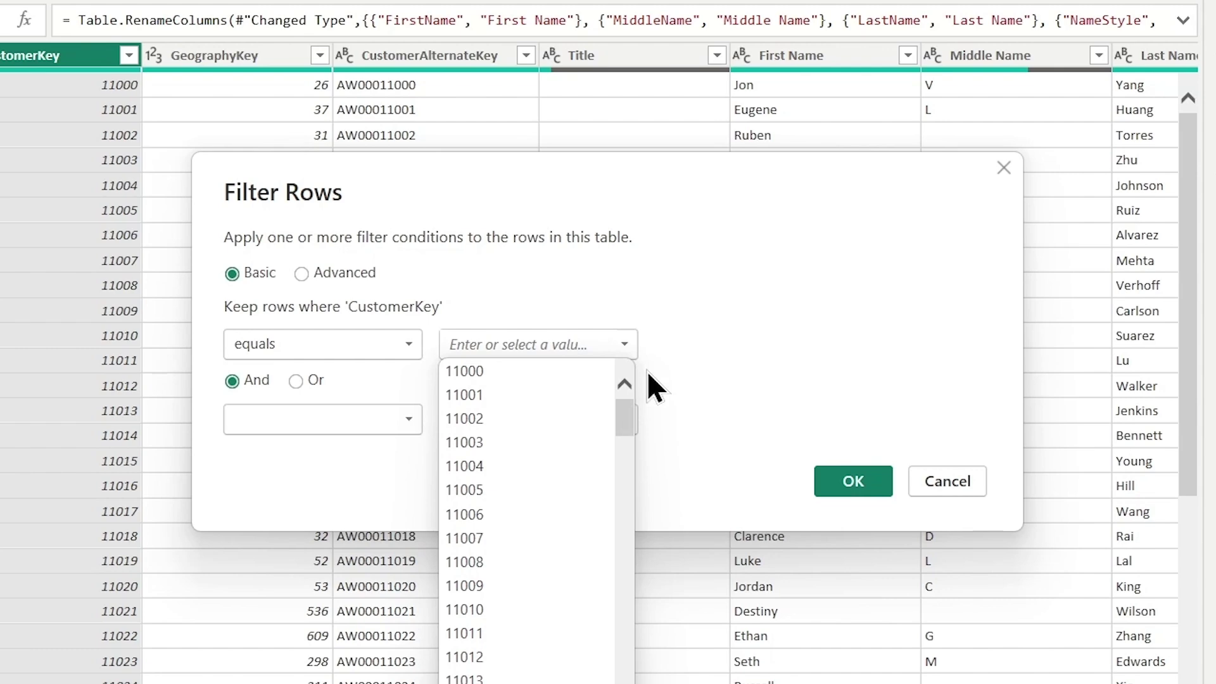
click(643, 323)
click(303, 274)
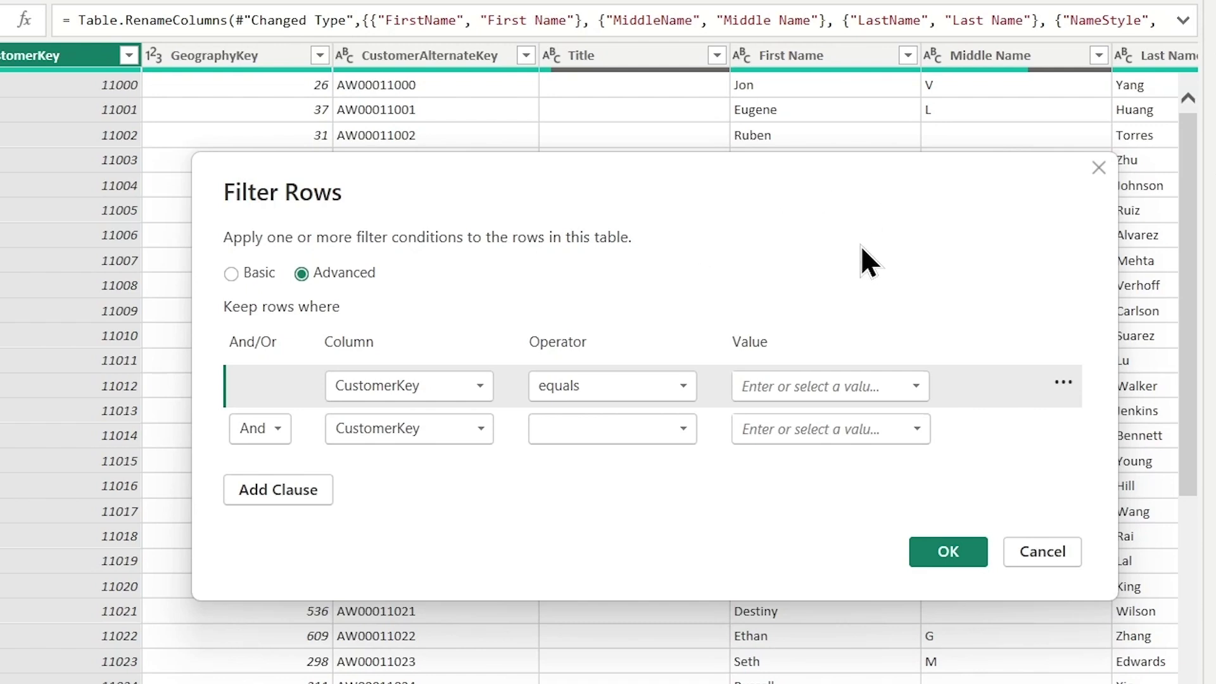
click(1052, 552)
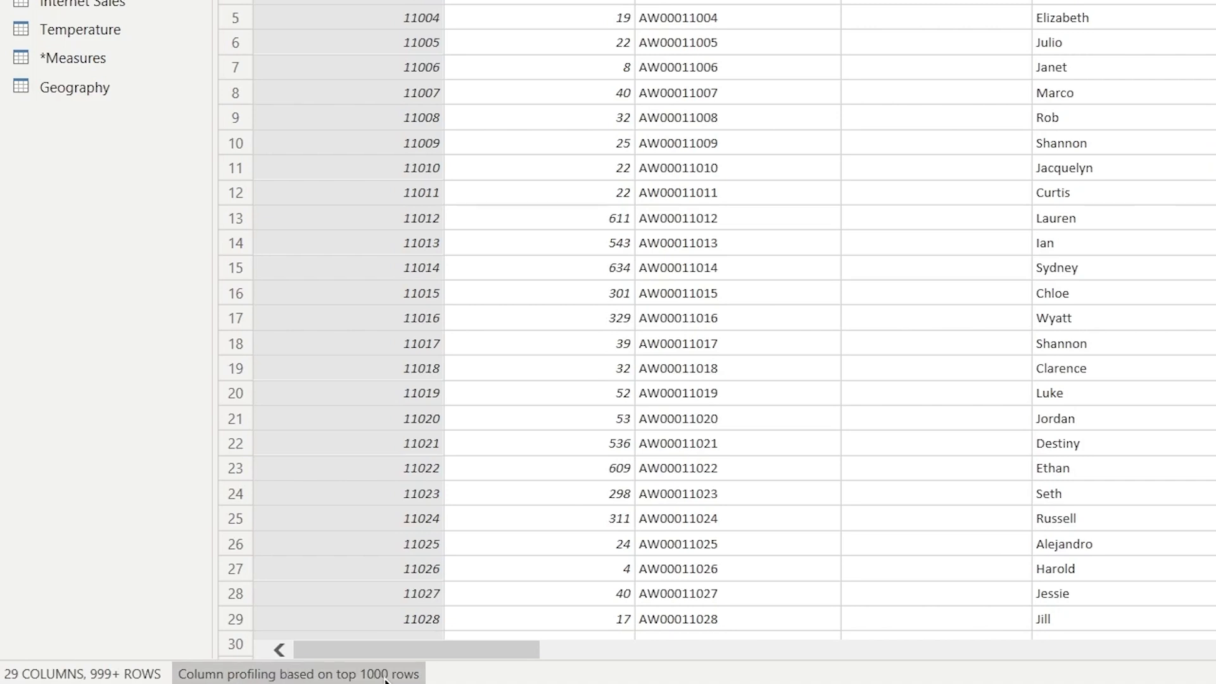
click(295, 676)
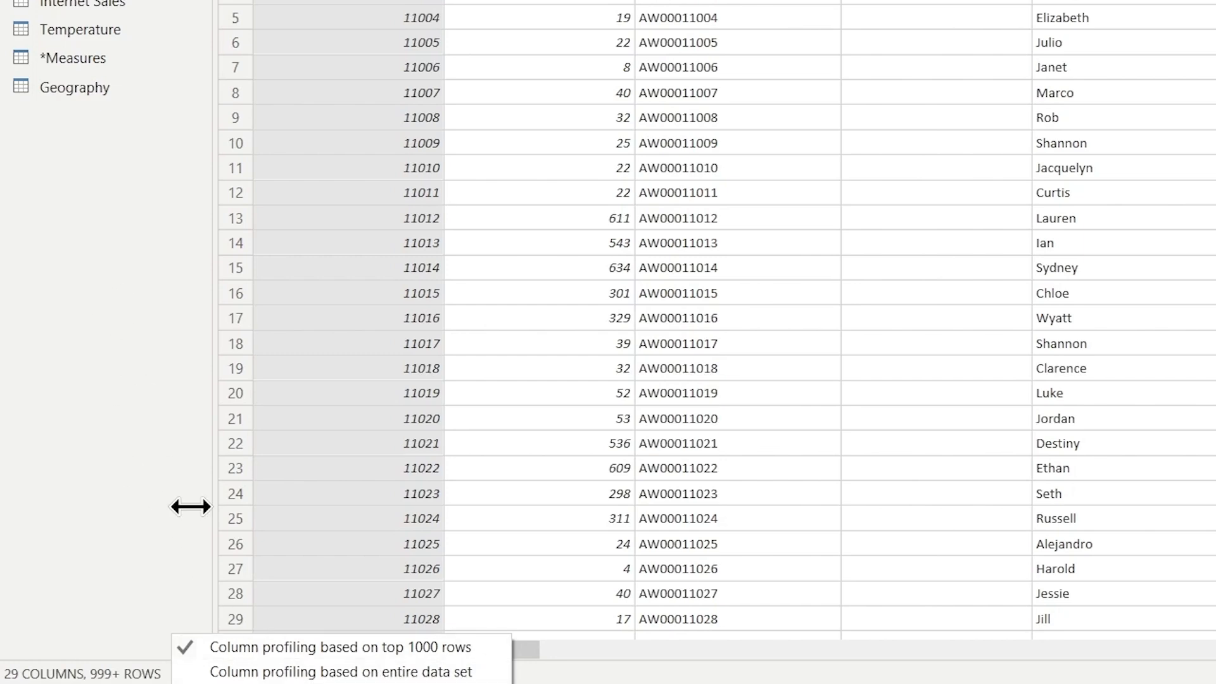
click(94, 222)
click(326, 36)
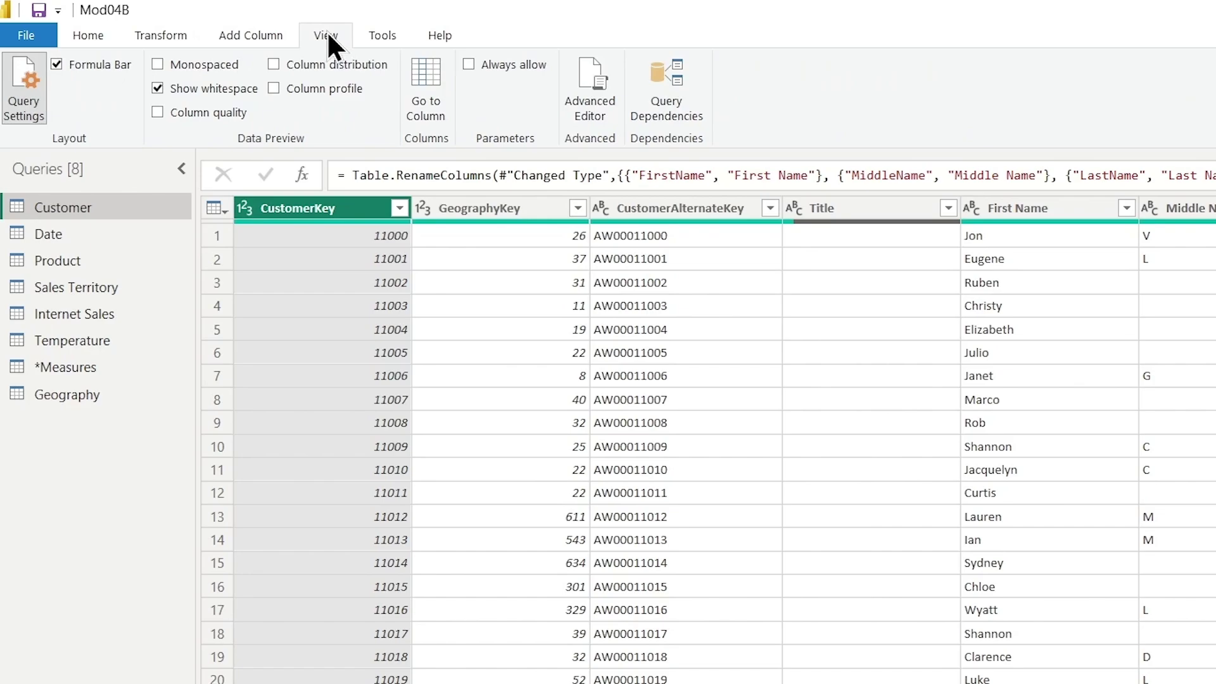
click(273, 88)
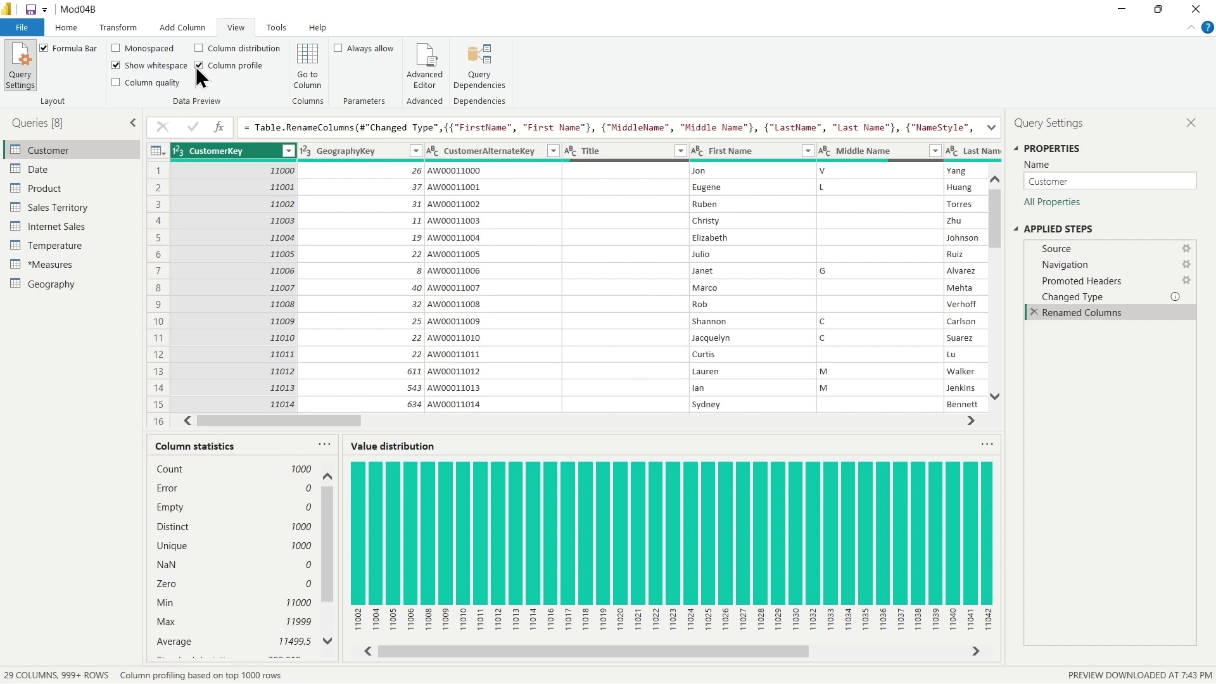
click(199, 66)
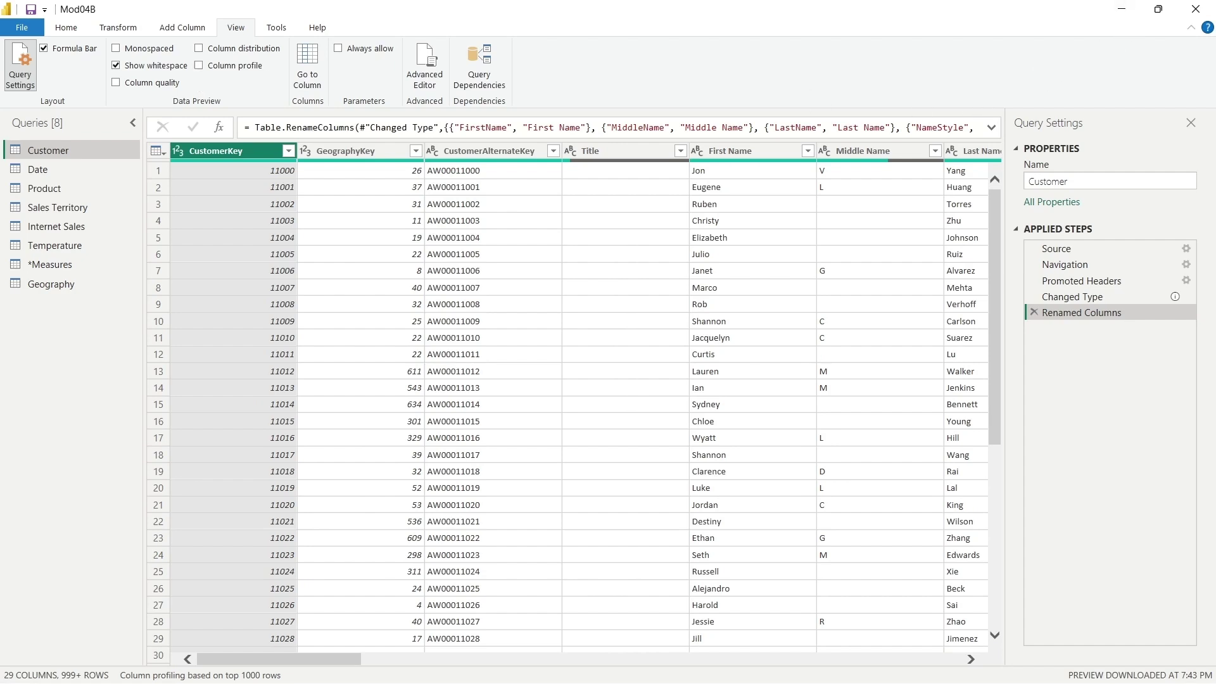
click(66, 27)
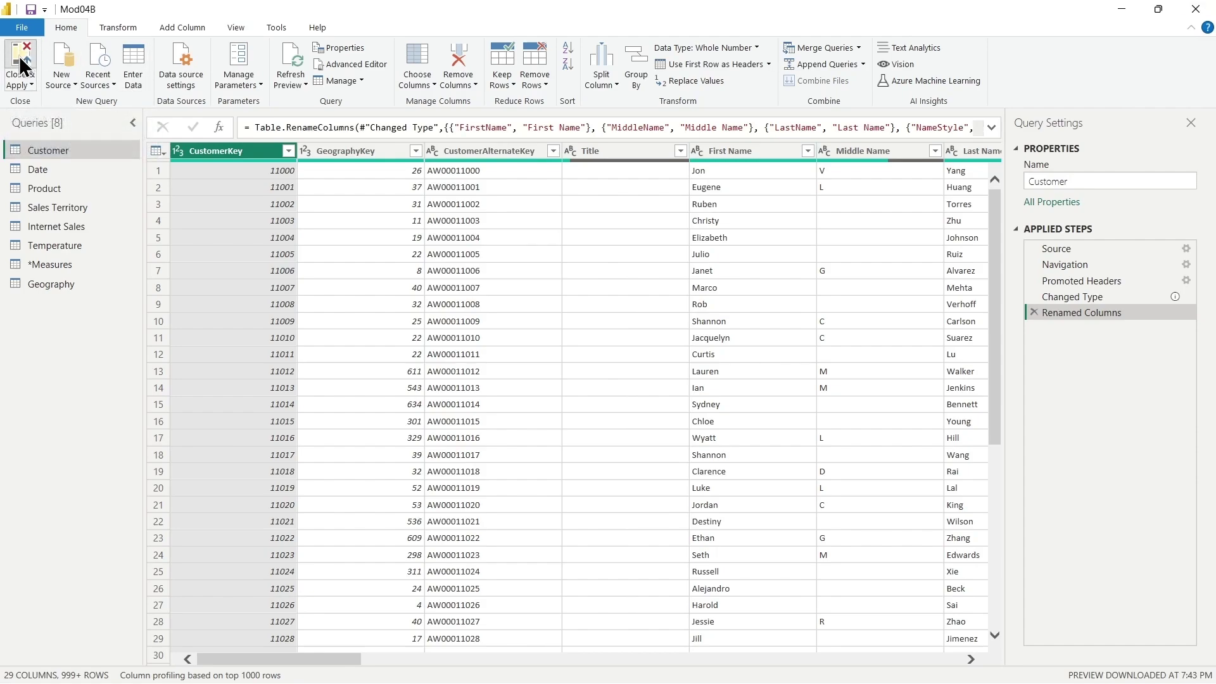
Close & Apply the query changes and select the Sales Amount by Age Breakdown chart on Page 1
click(22, 67)
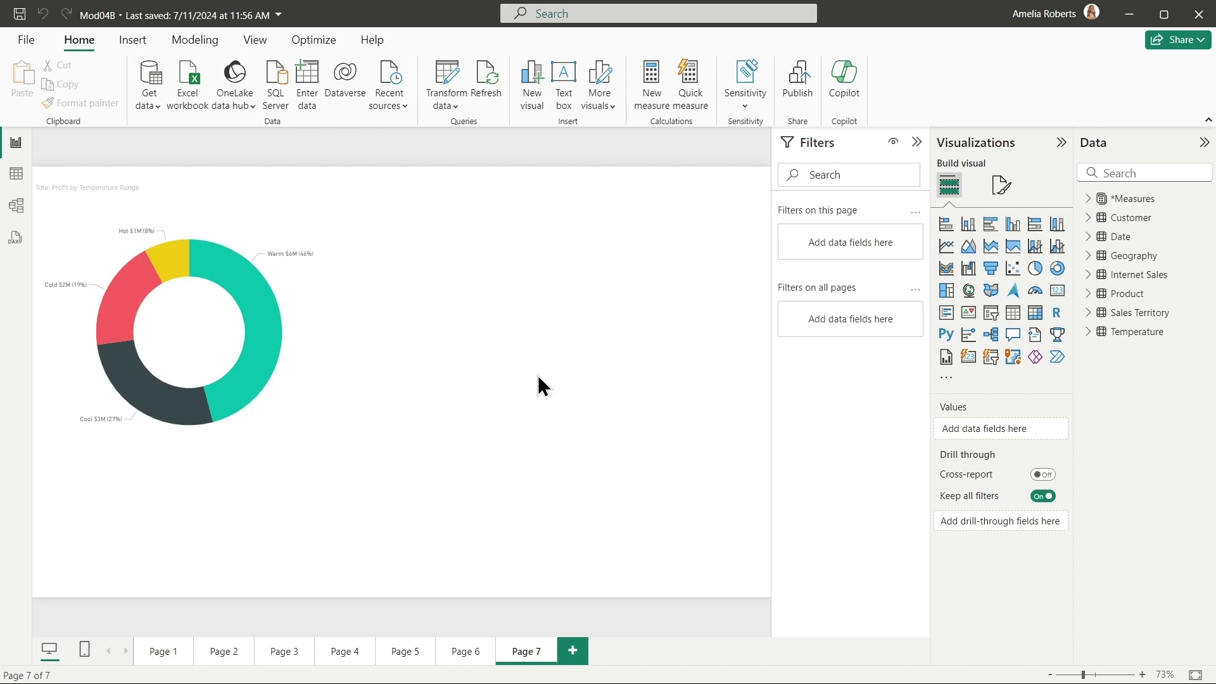
click(155, 652)
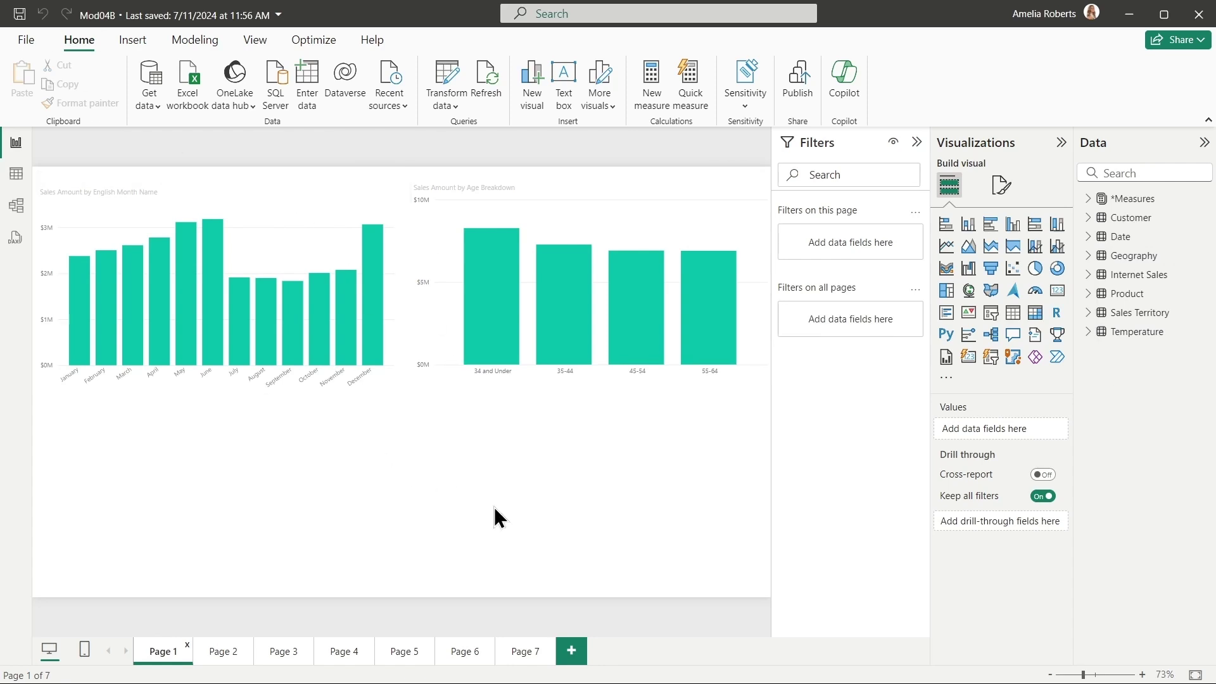
mouse_move(310, 271)
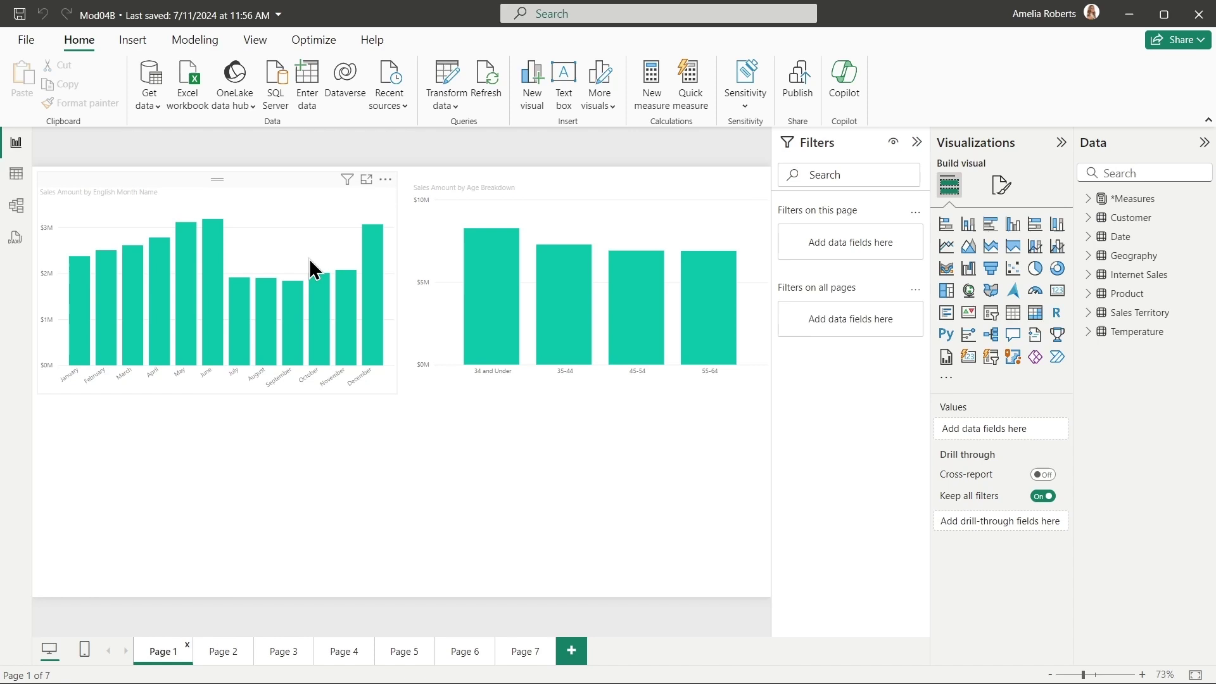
click(525, 221)
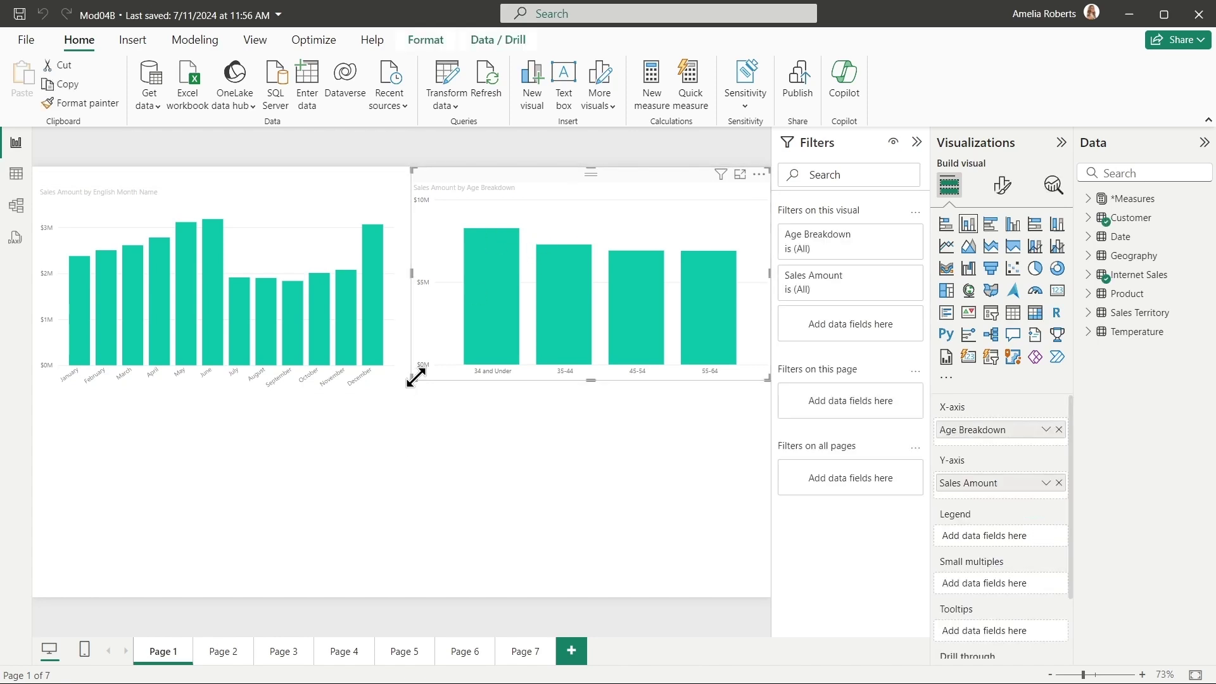
Shrink the age chart into the top-right and enlarge the Sales Amount by English Month Name chart
drag(414, 378, 615, 309)
click(306, 275)
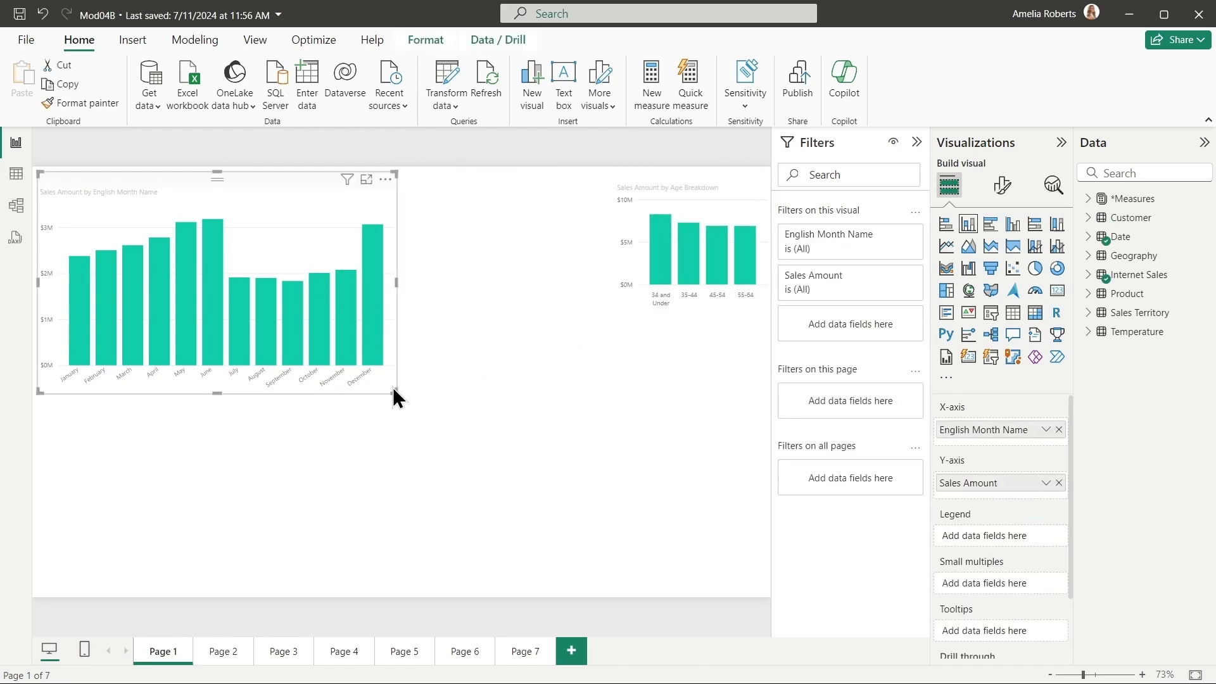
mouse_move(396, 394)
mouse_down()
mouse_move(594, 535)
mouse_move(604, 522)
mouse_up()
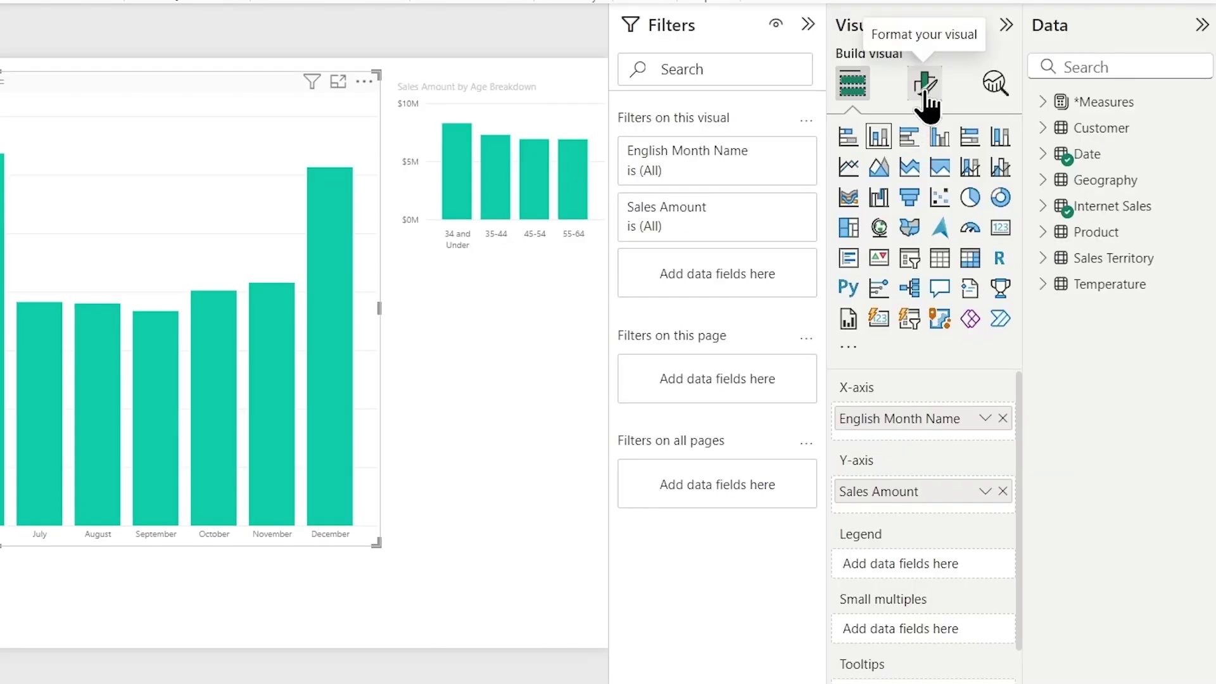
Turn the monthly sales chart's data labels On, keeping label display units at Auto
click(929, 96)
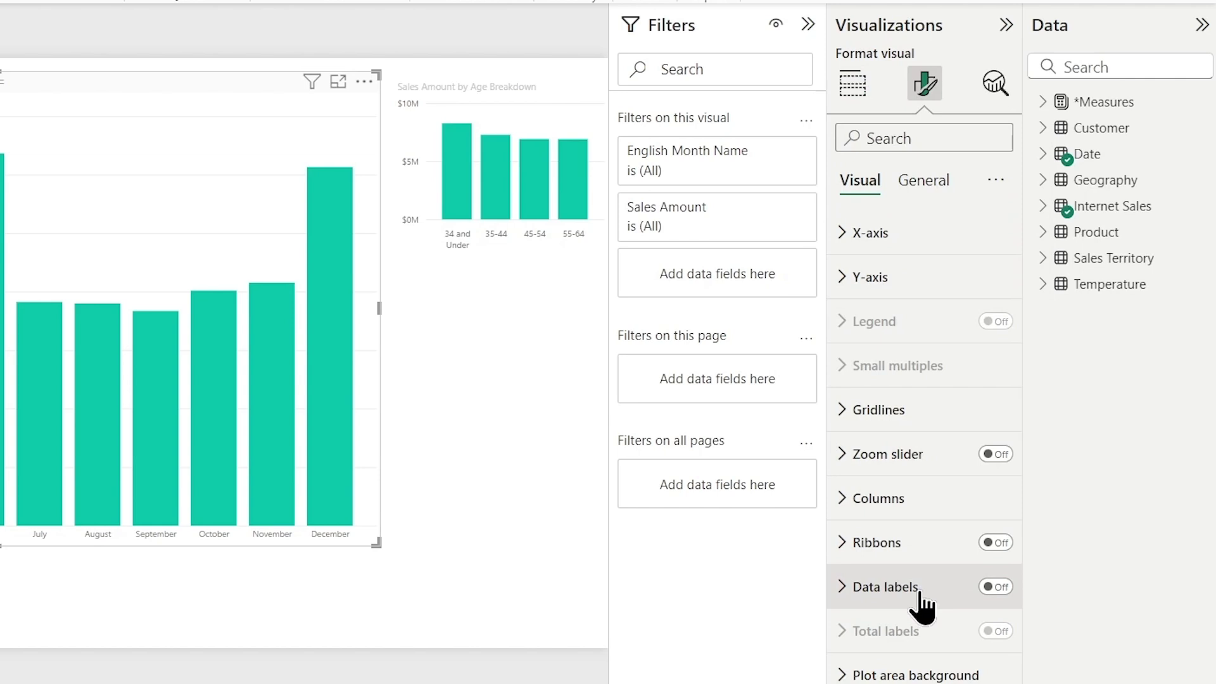
click(996, 588)
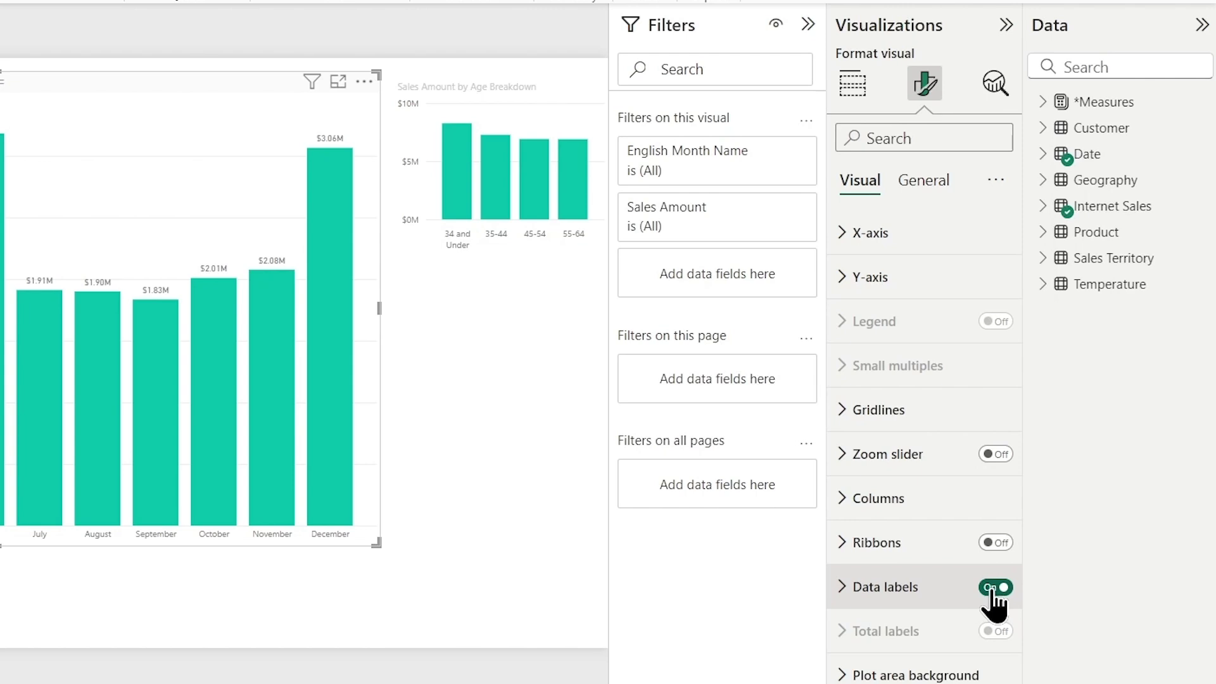
click(950, 587)
scroll(945, 562, down, 5)
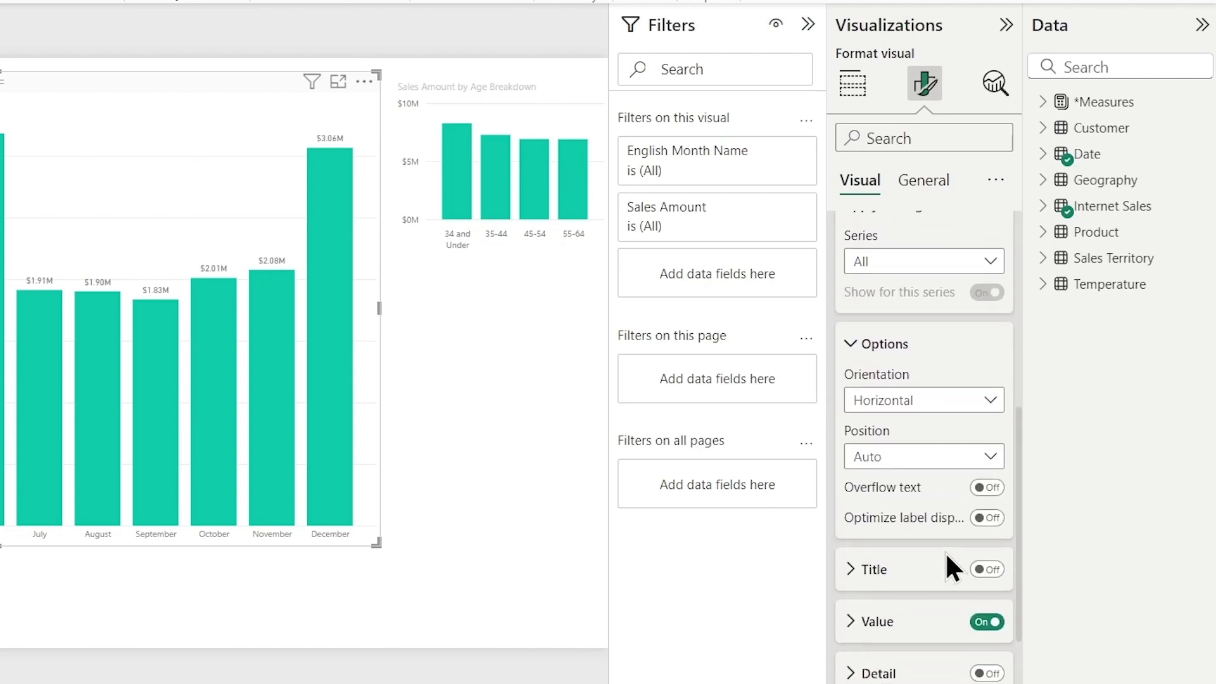
scroll(909, 489, down, 2)
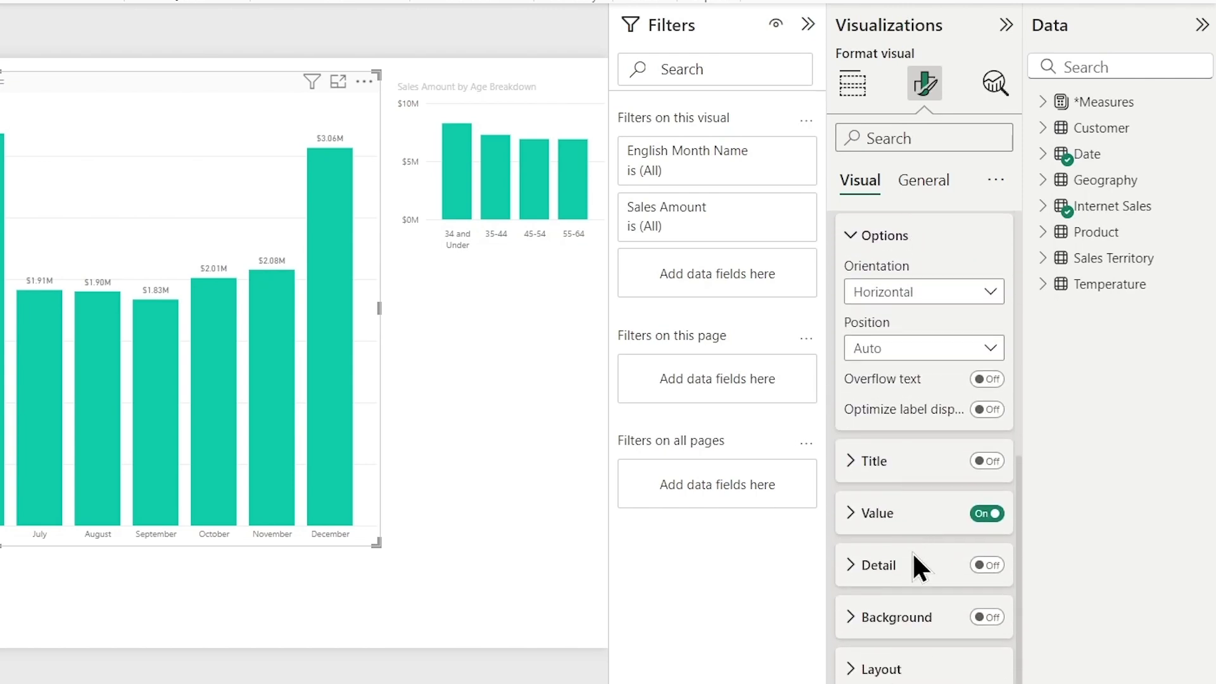
scroll(915, 535, up, 1)
scroll(893, 522, up, 1)
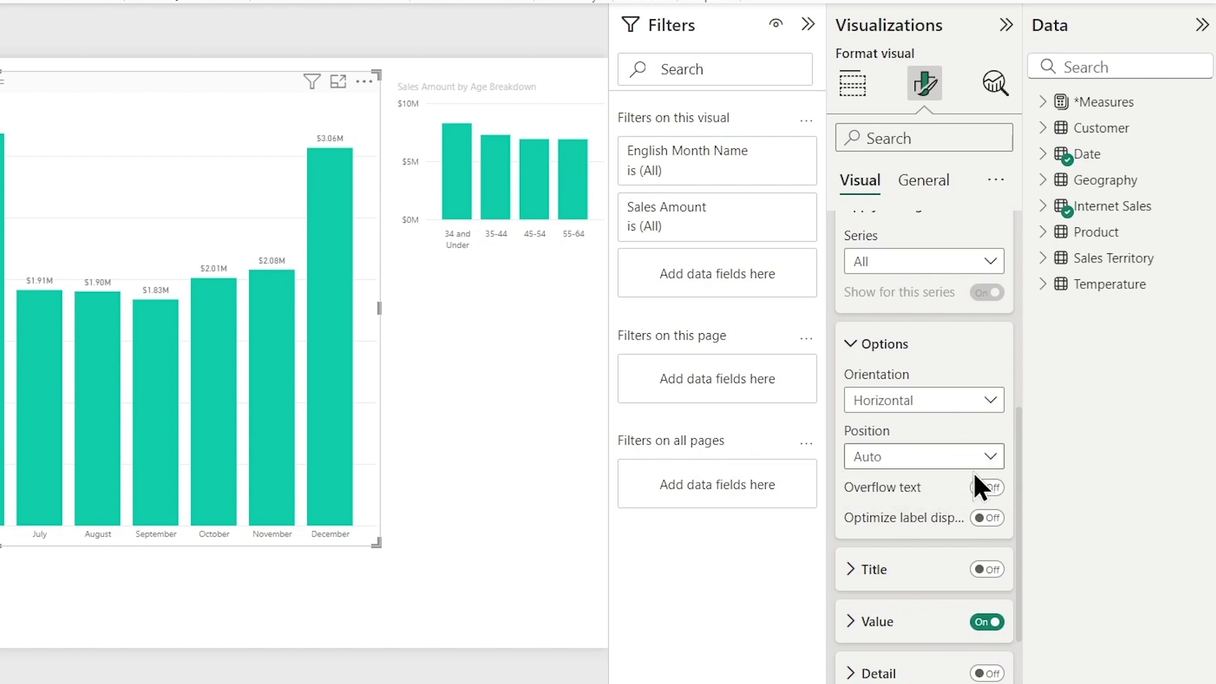
scroll(974, 470, down, 2)
click(852, 515)
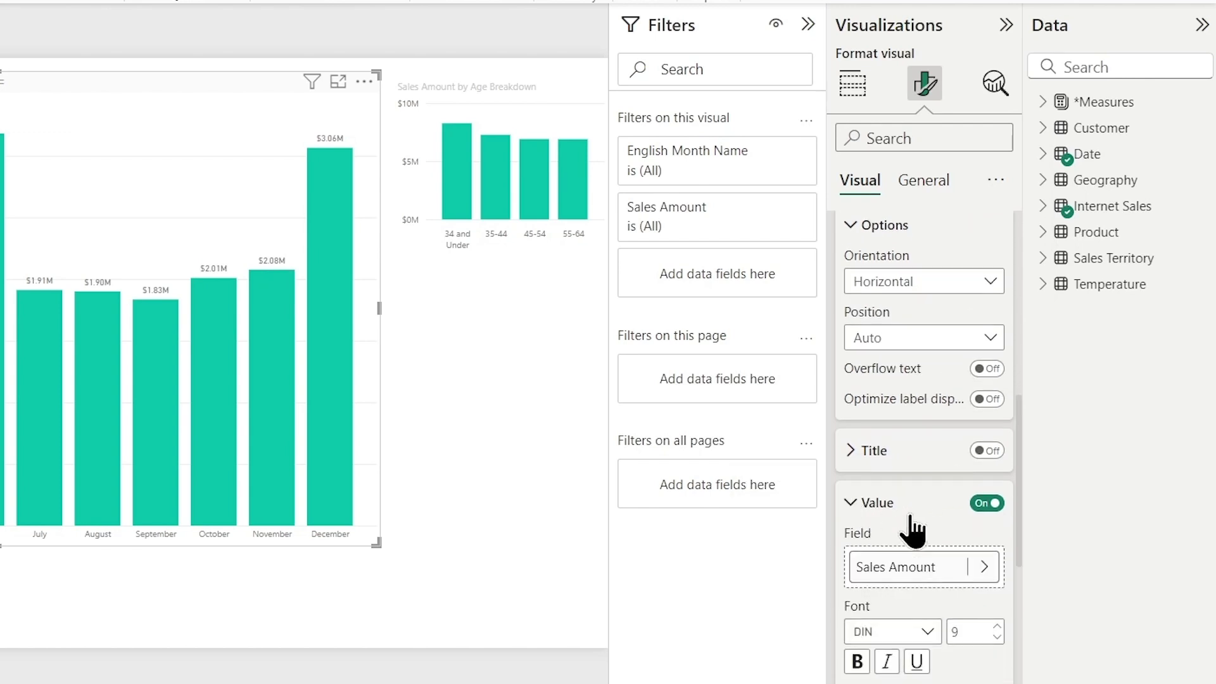
scroll(909, 516, down, 4)
scroll(941, 418, up, 1)
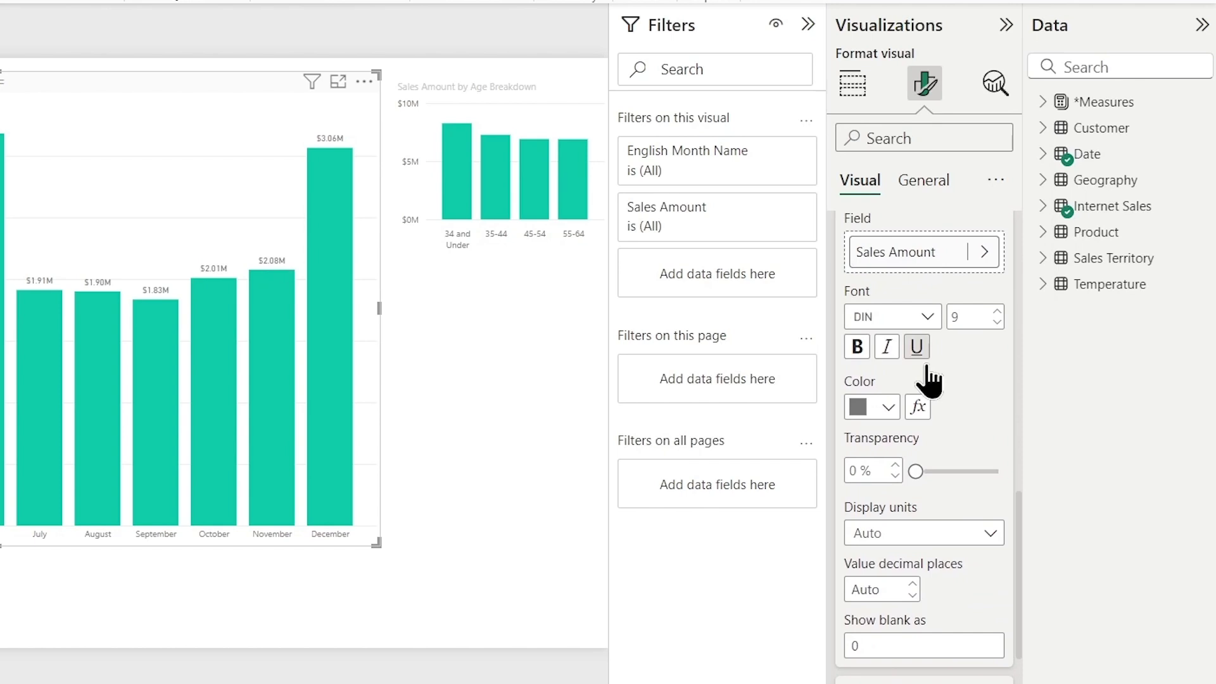
scroll(941, 400, down, 2)
click(989, 427)
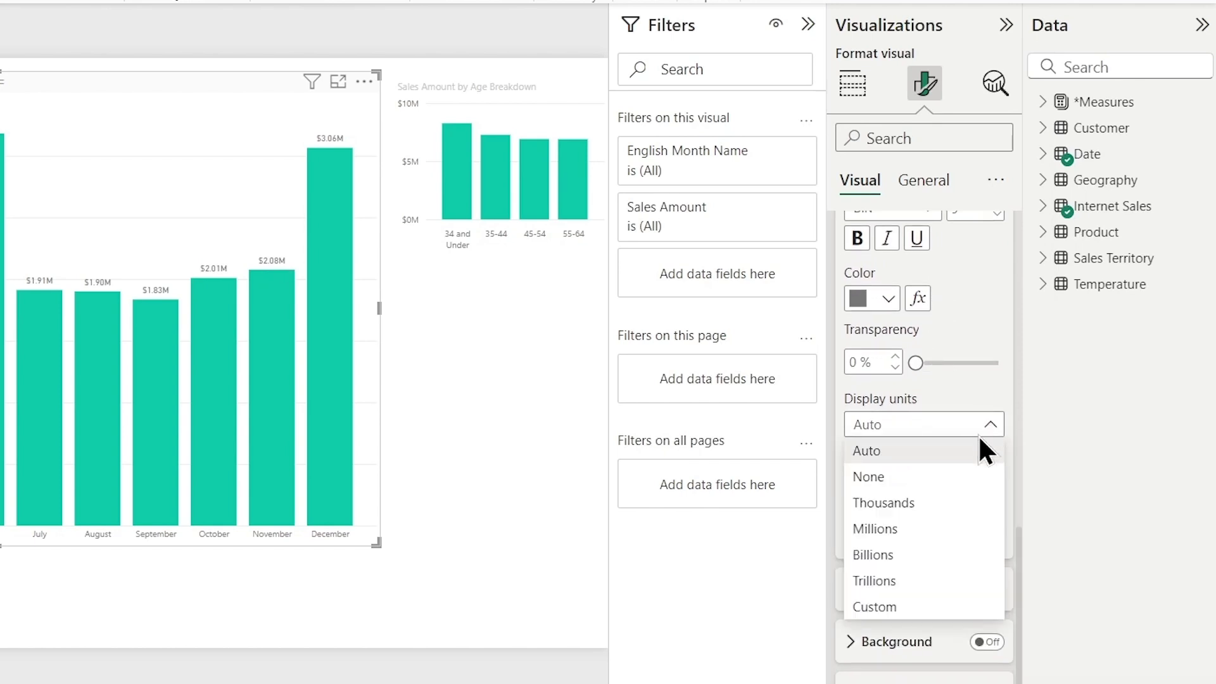
click(989, 429)
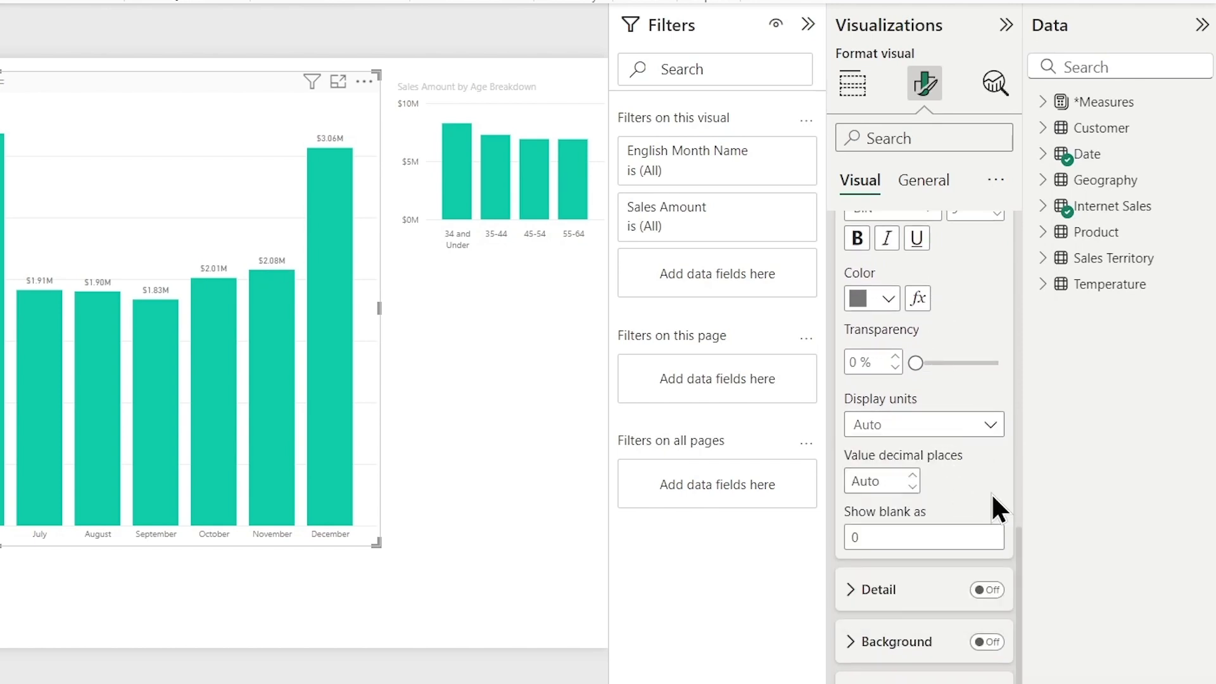
scroll(984, 474, up, 4)
scroll(971, 457, up, 4)
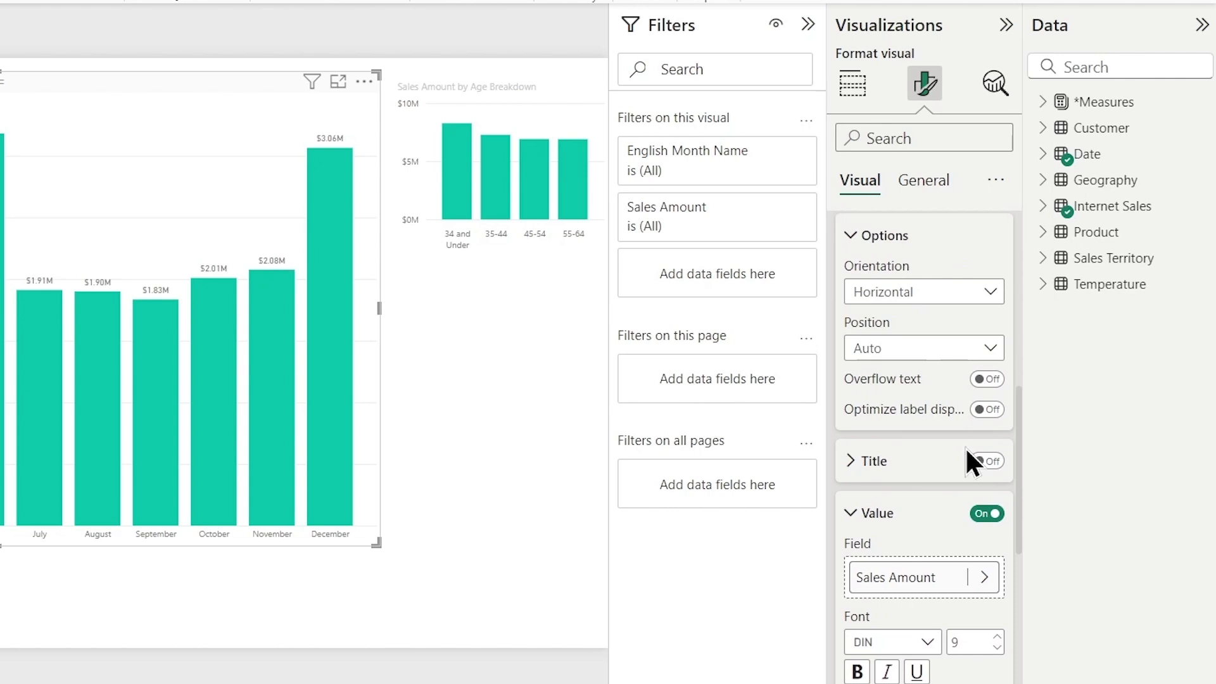
click(852, 513)
scroll(875, 321, up, 2)
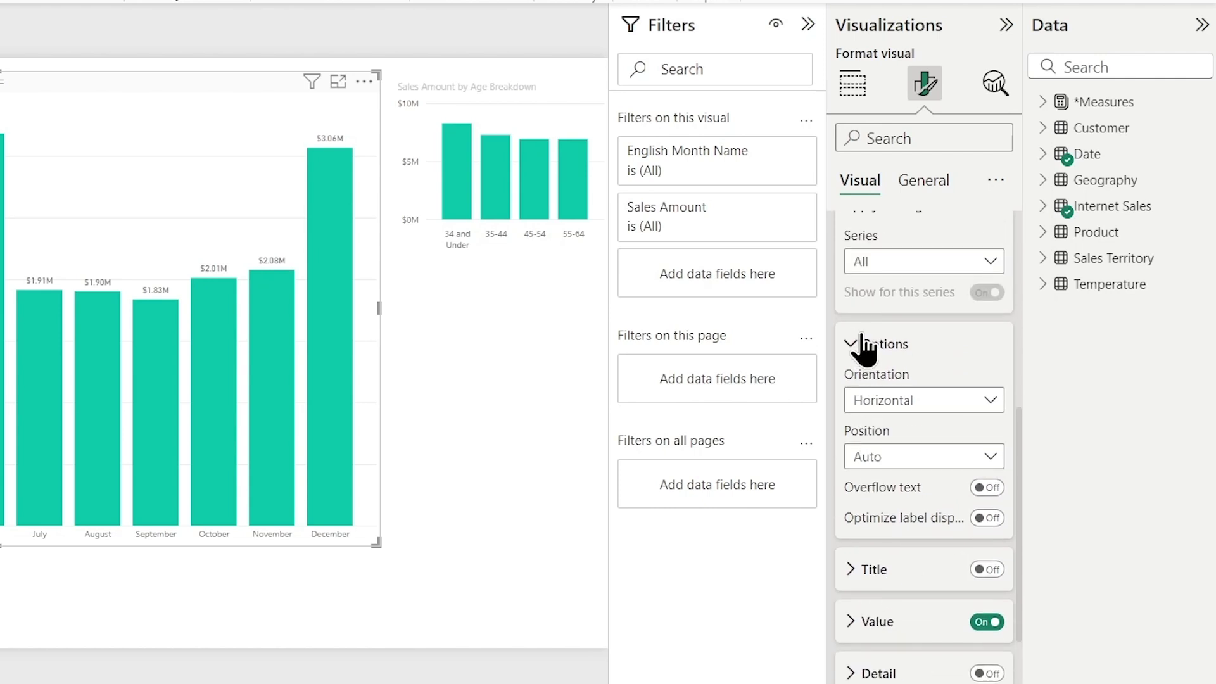
click(867, 345)
scroll(889, 313, up, 2)
scroll(888, 399, up, 3)
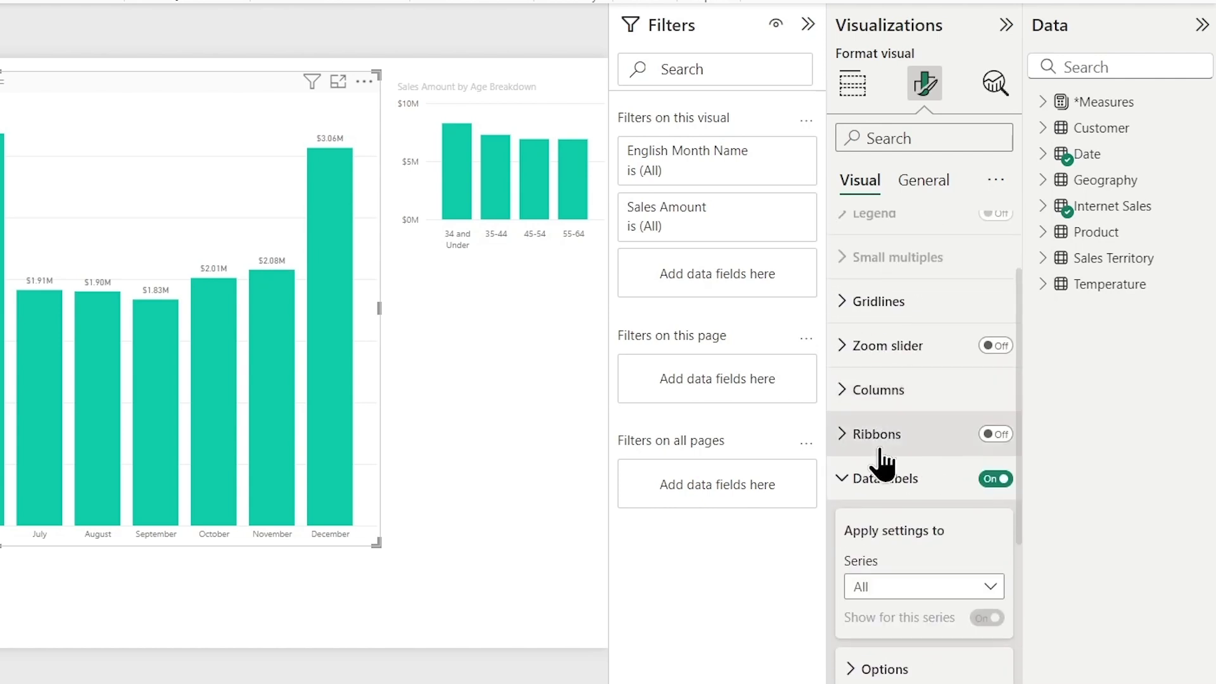
click(842, 483)
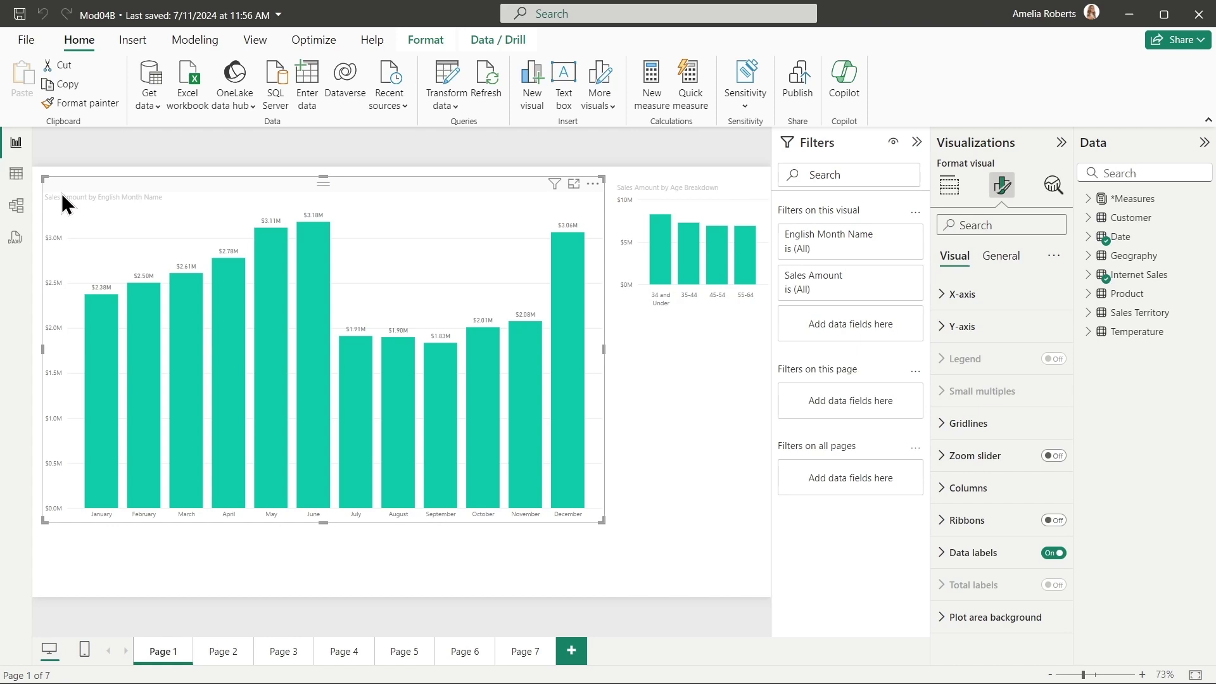
click(17, 219)
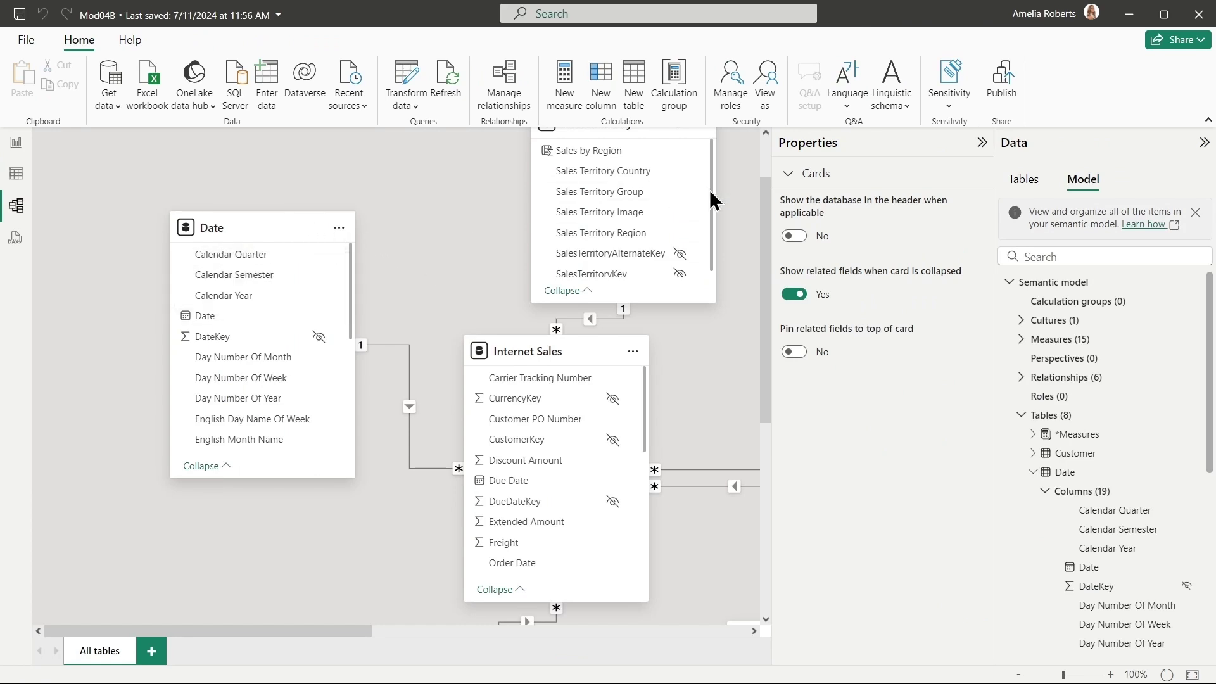
click(615, 178)
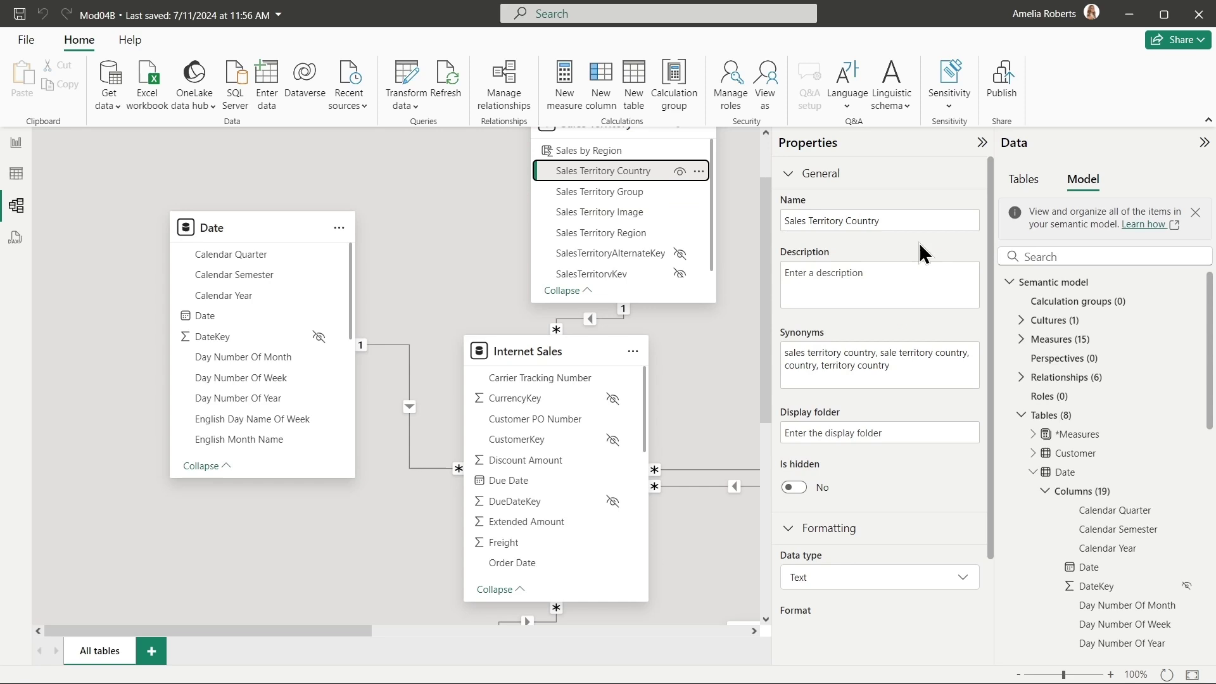
scroll(973, 328, down, 2)
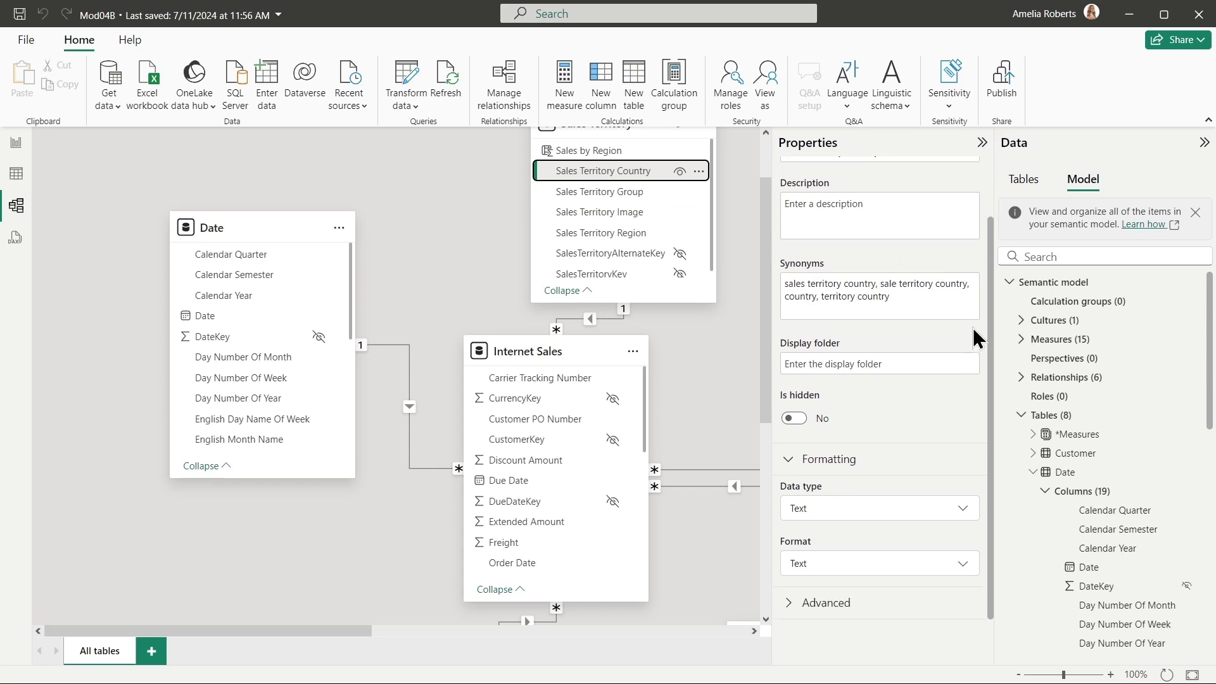
scroll(958, 363, up, 2)
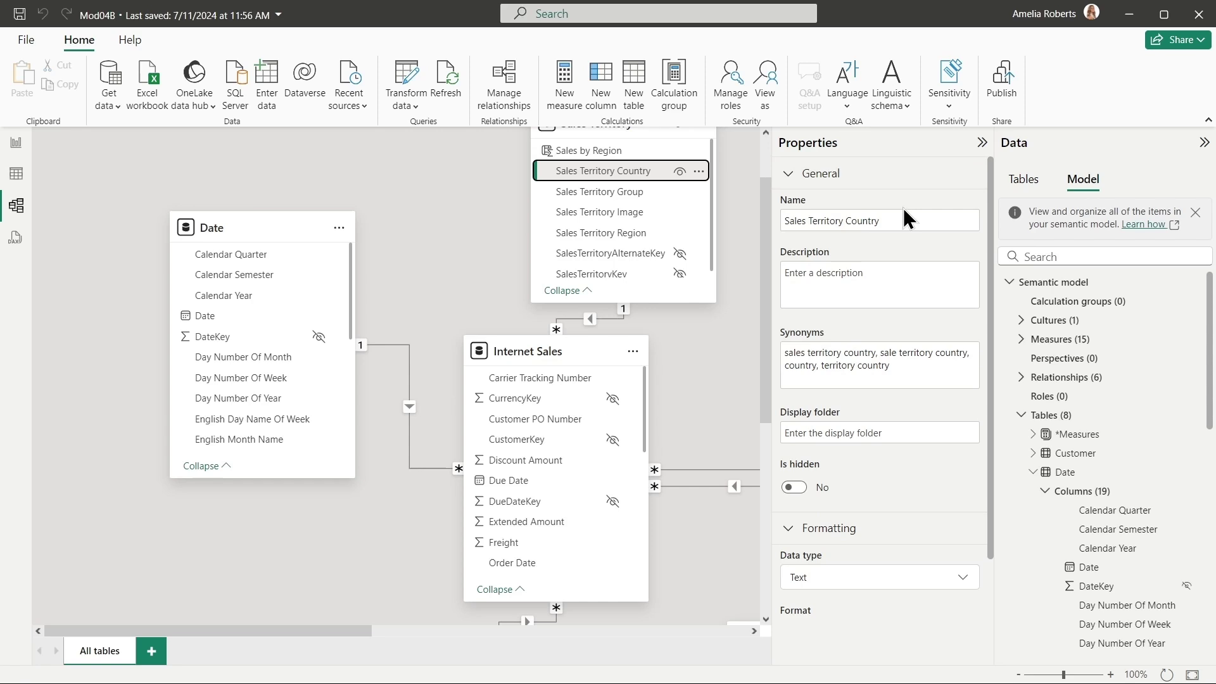
scroll(916, 229, down, 2)
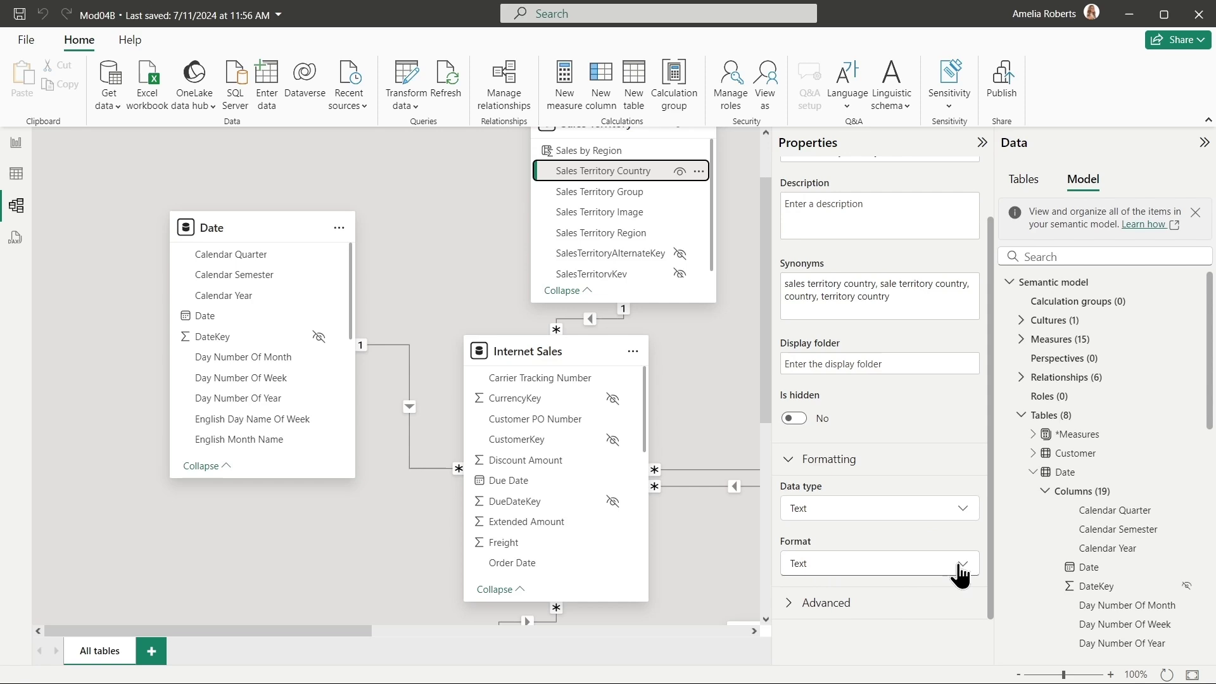
click(960, 571)
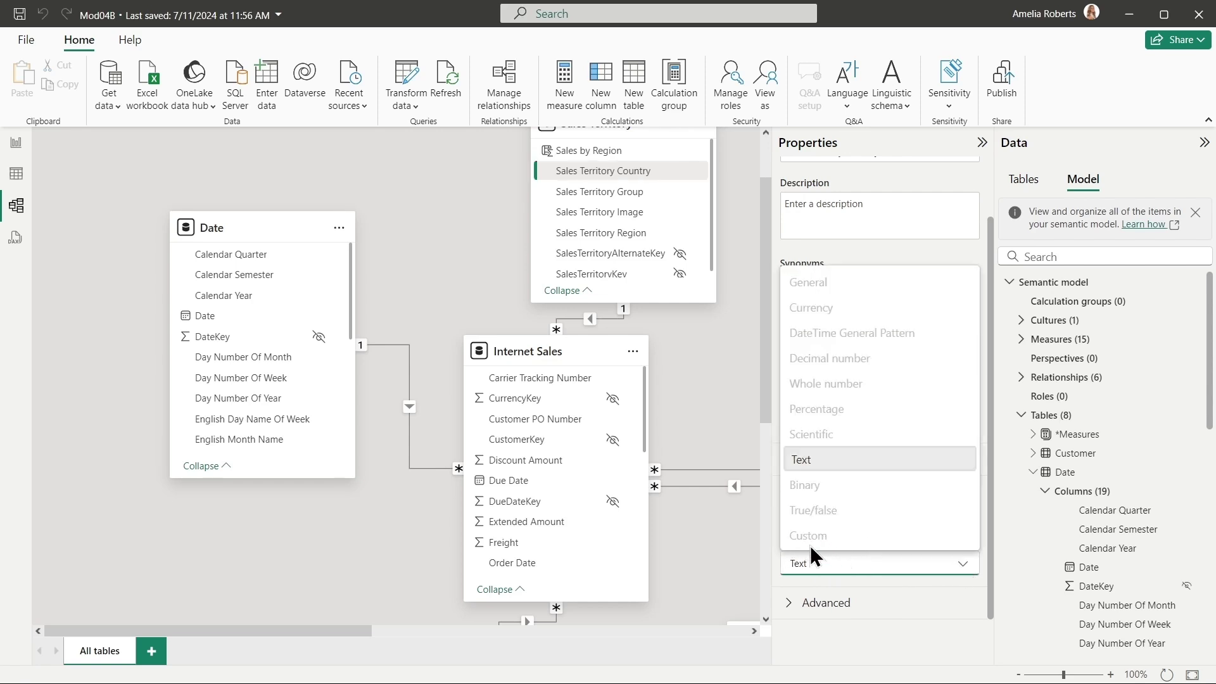
click(892, 581)
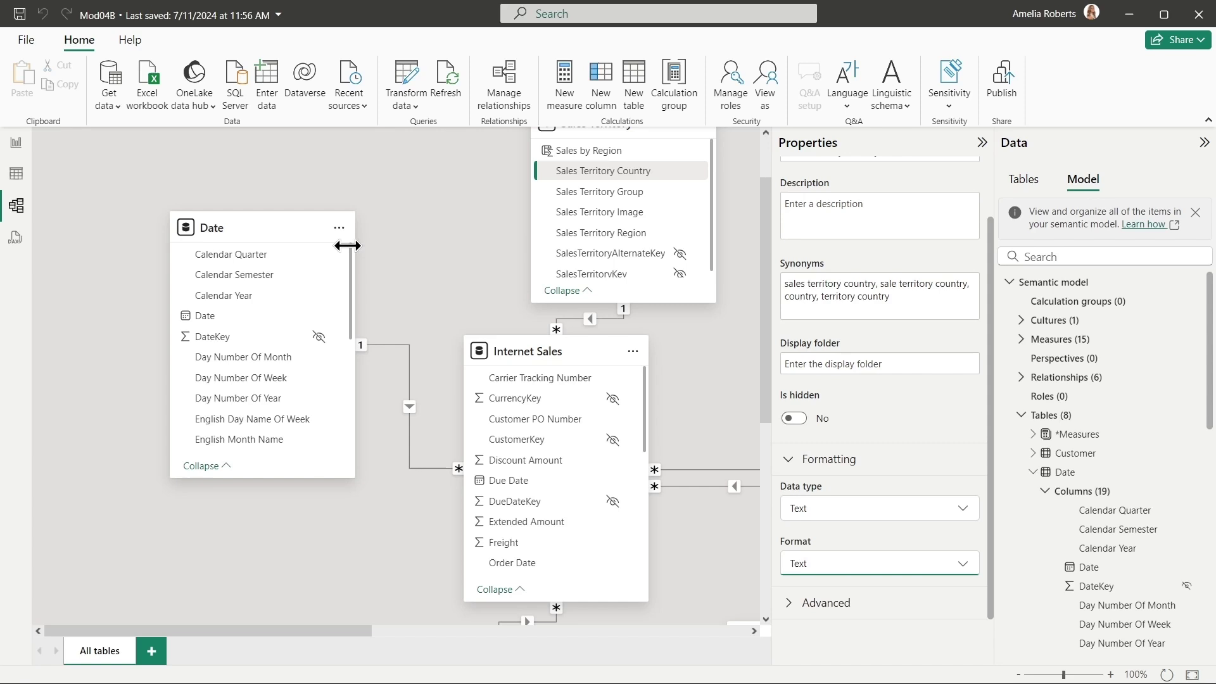
Set the Date table's Calendar Year column to Custom format 0
click(252, 295)
scroll(941, 556, down, 3)
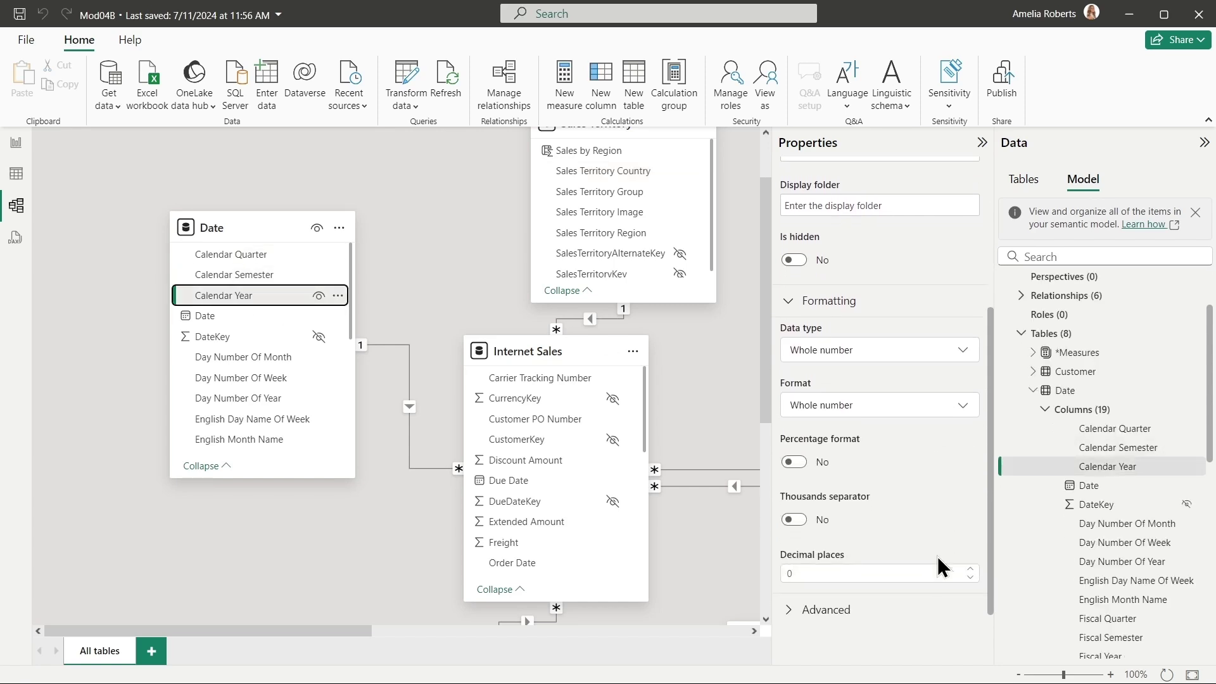
click(964, 404)
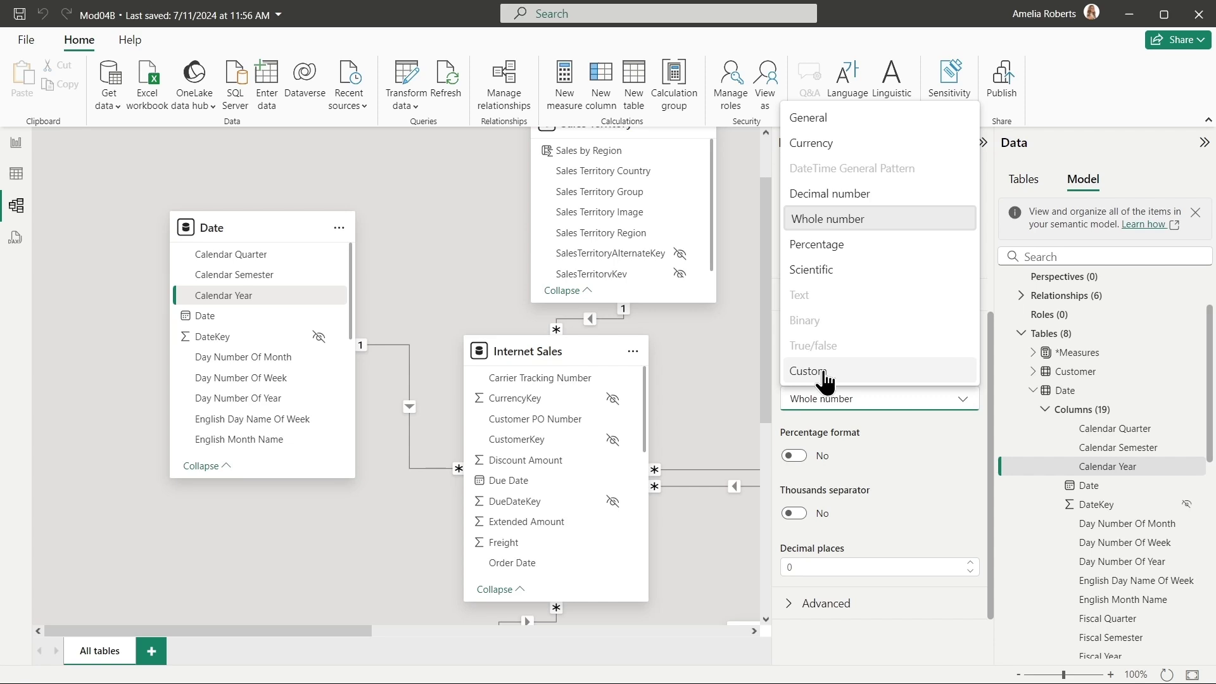
click(823, 372)
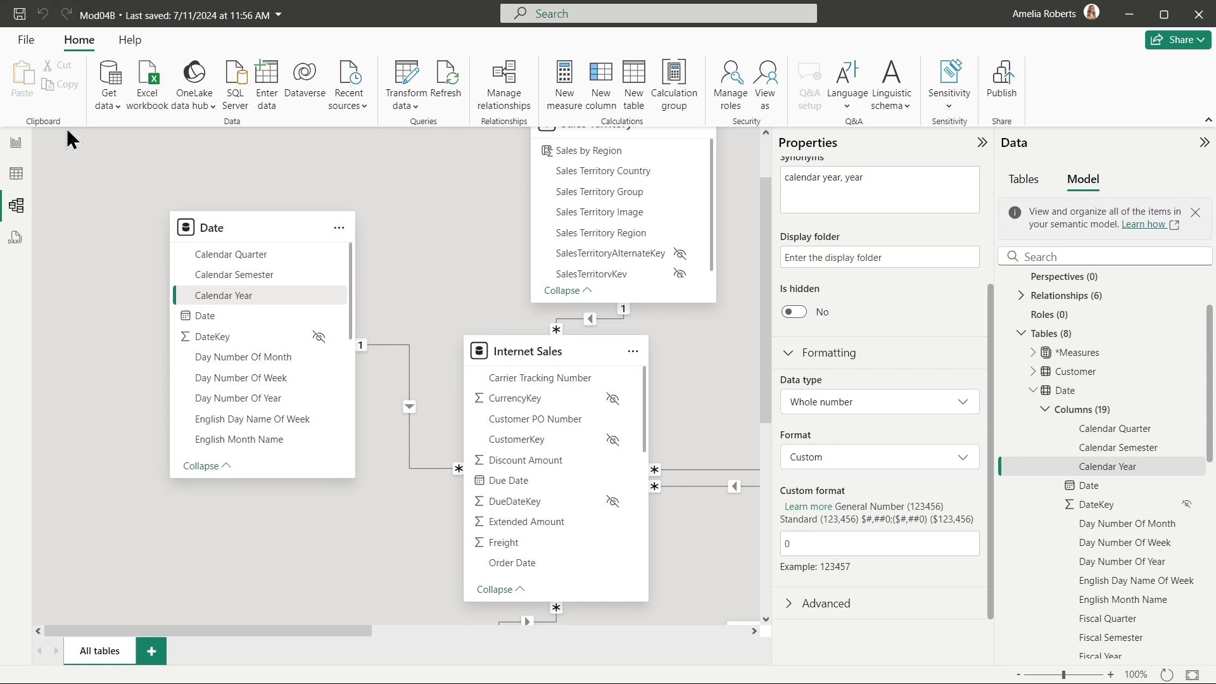
Expand *Measures in the Data pane on Page 1, glance at Model view, and return to Report view
click(19, 144)
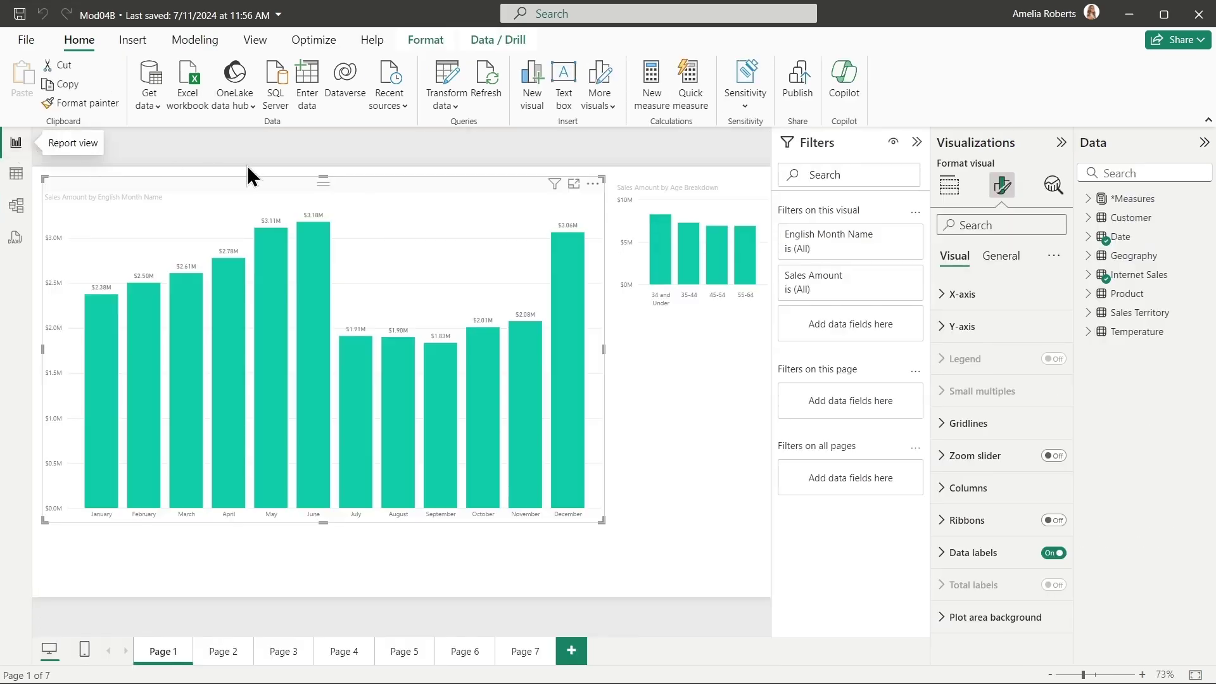
click(669, 459)
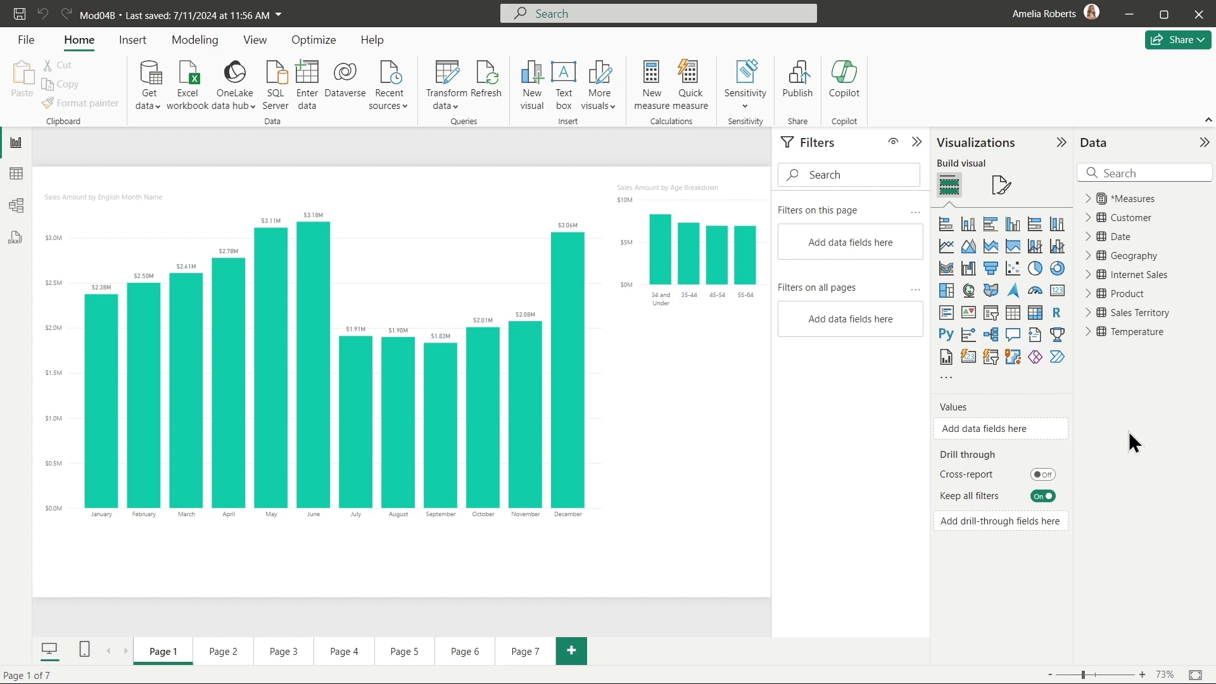
click(1089, 199)
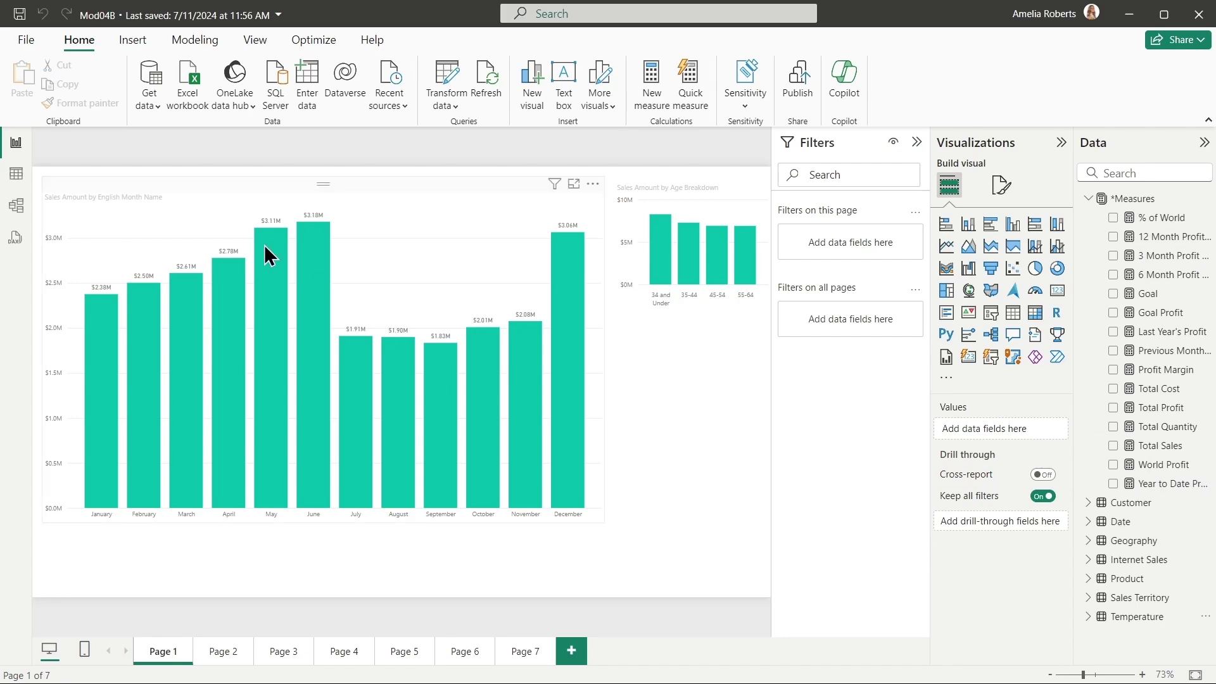
click(16, 217)
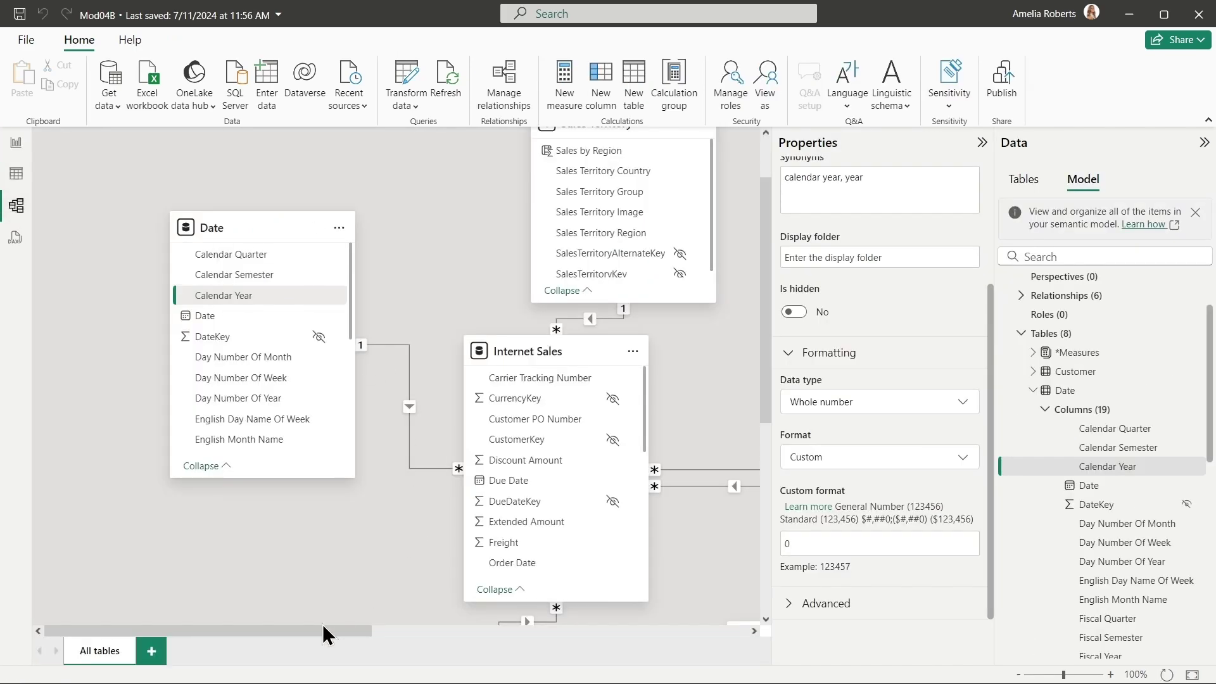
drag(337, 630, 604, 629)
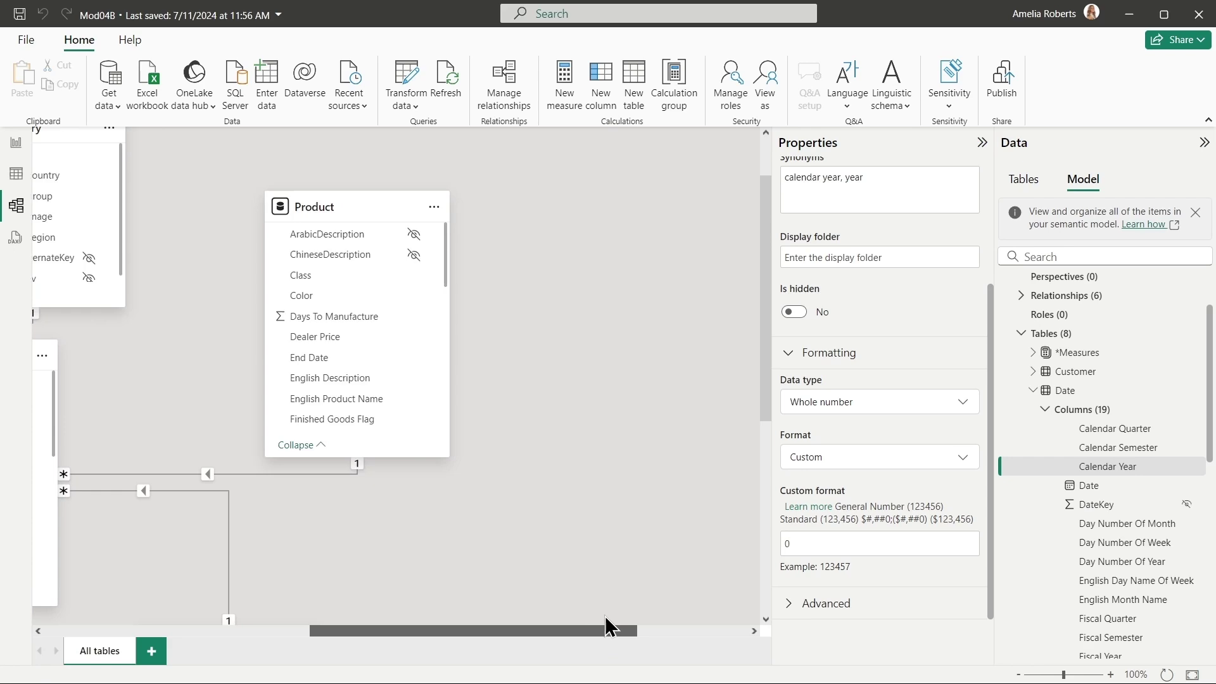
scroll(588, 447, down, 2)
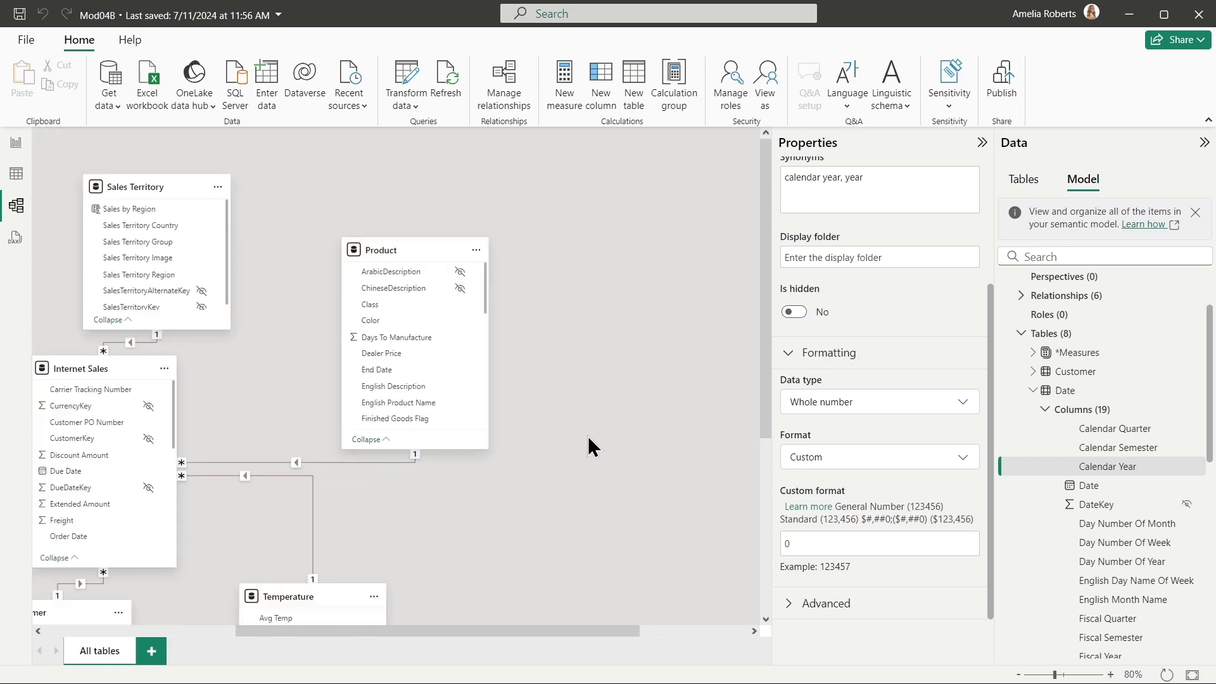
scroll(589, 448, down, 2)
scroll(589, 447, down, 1)
drag(571, 630, 588, 631)
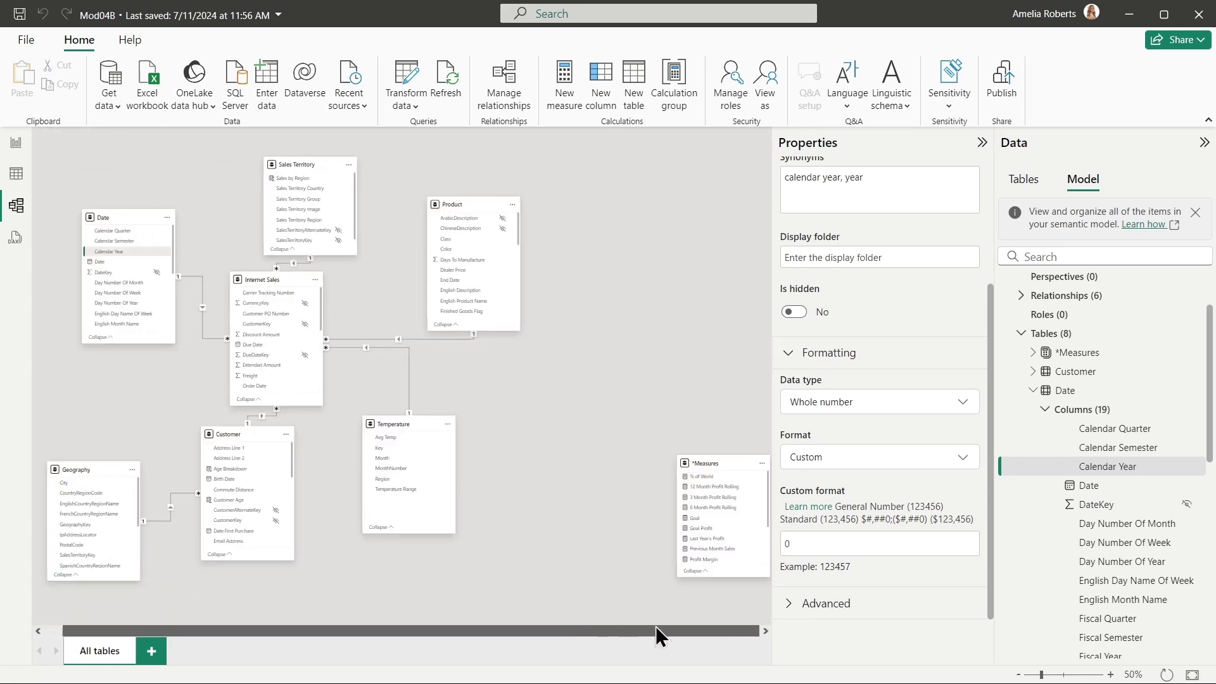
click(15, 142)
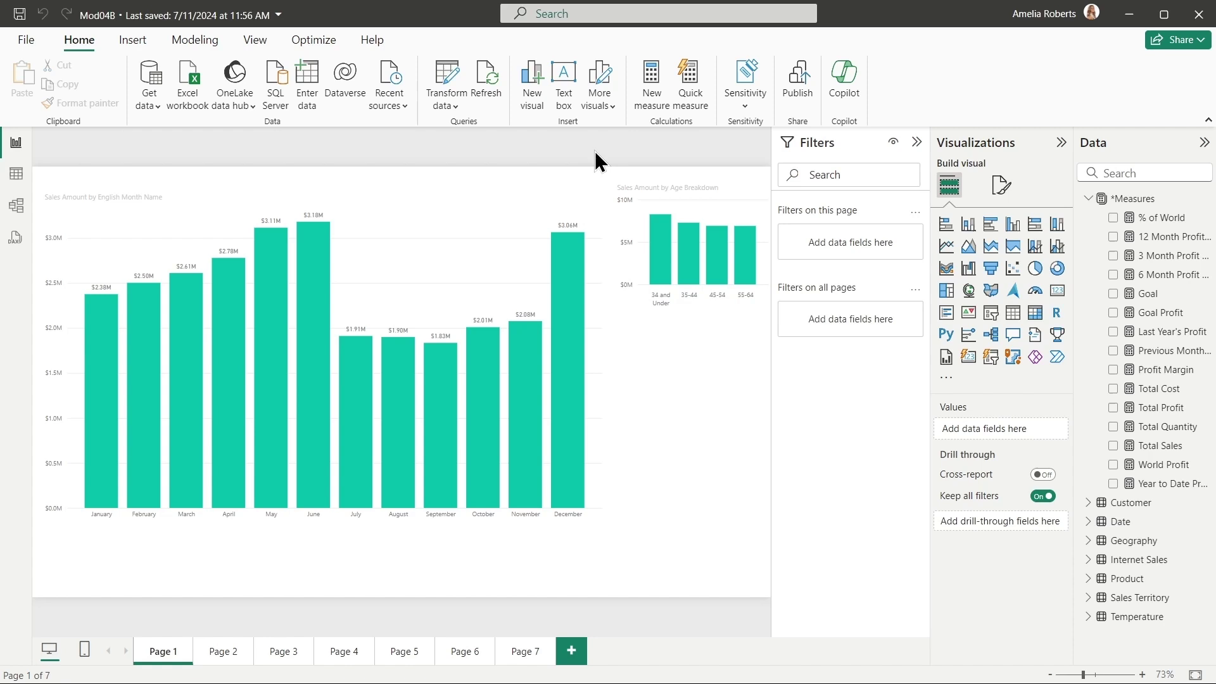
Use Enter data to create a table named *Tester and load it
click(308, 72)
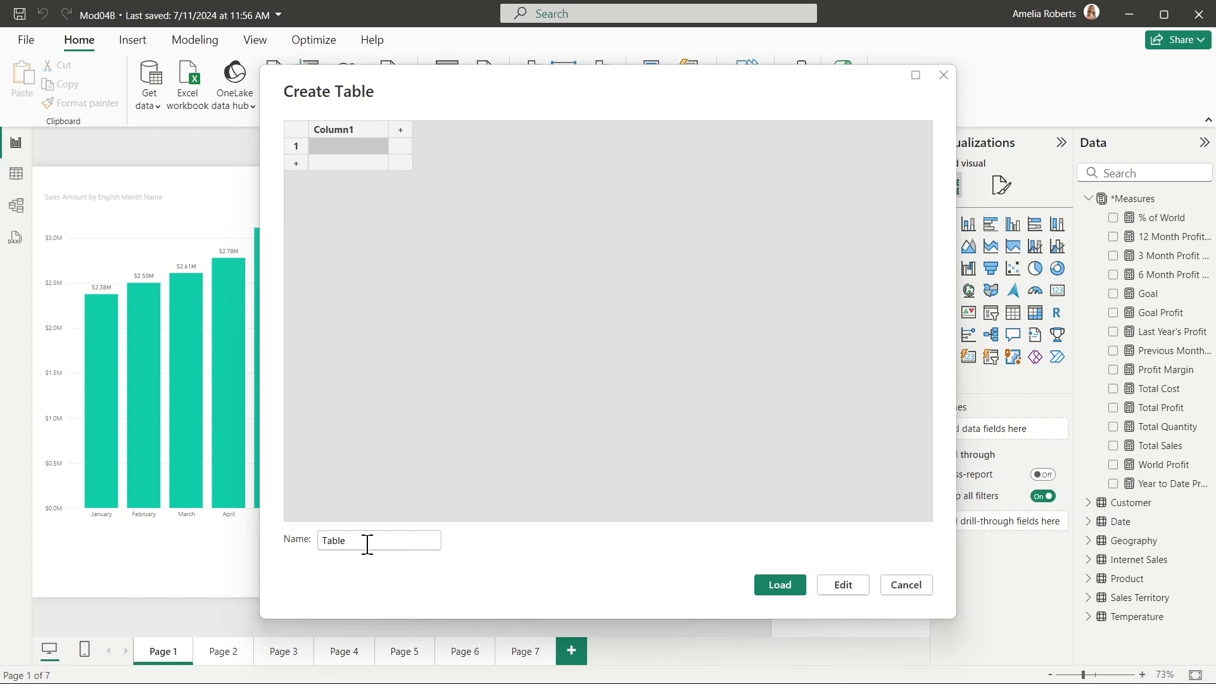
drag(376, 541, 310, 549)
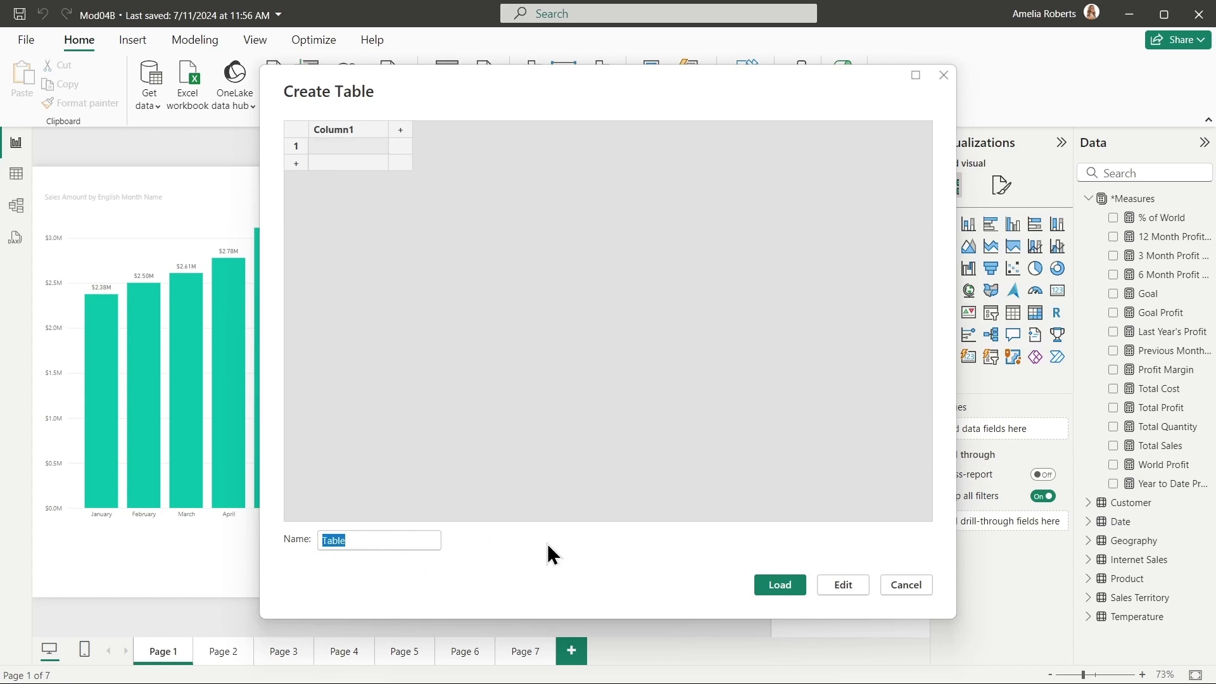
key(BackSpace)
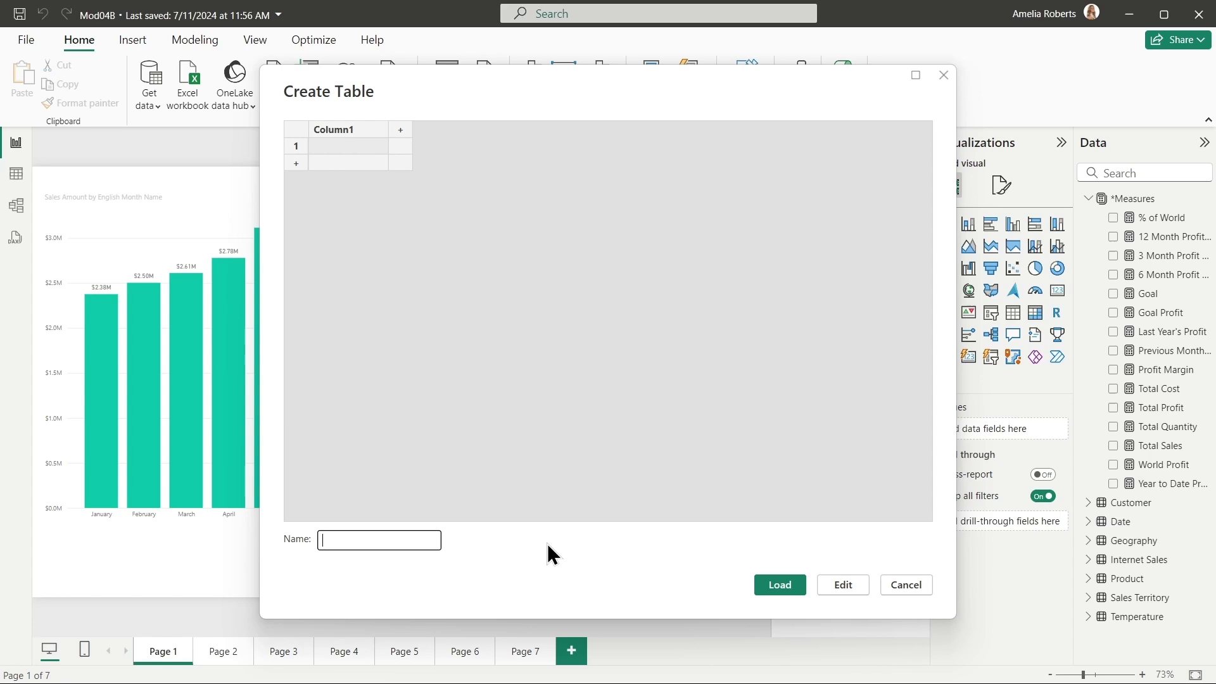
text(s)
text(Tes)
text(ter)
click(786, 591)
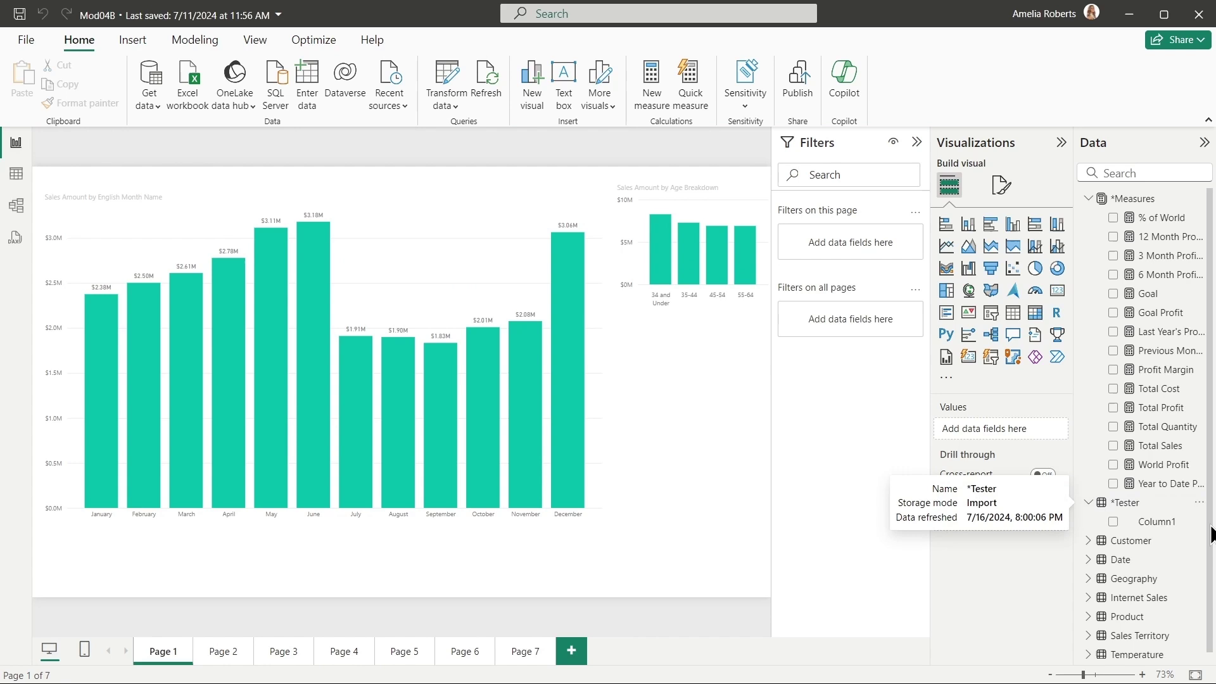
Set the % of World measure's home table to *Tester, then select Column1
click(1088, 502)
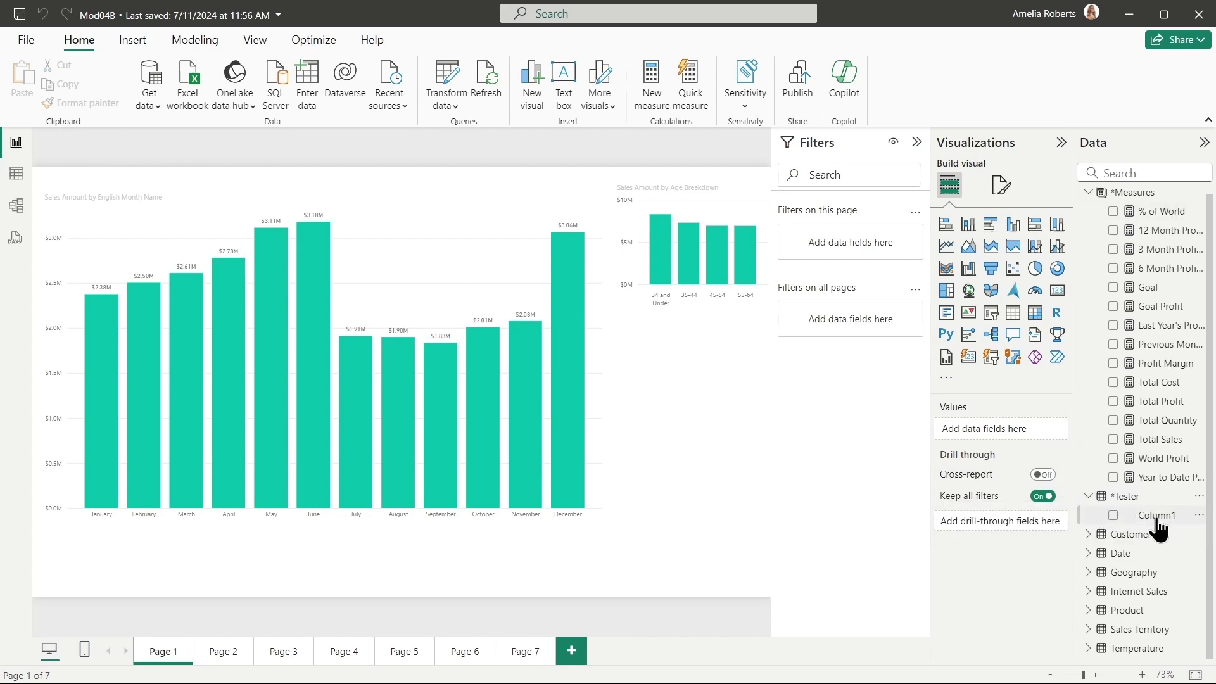
click(1156, 220)
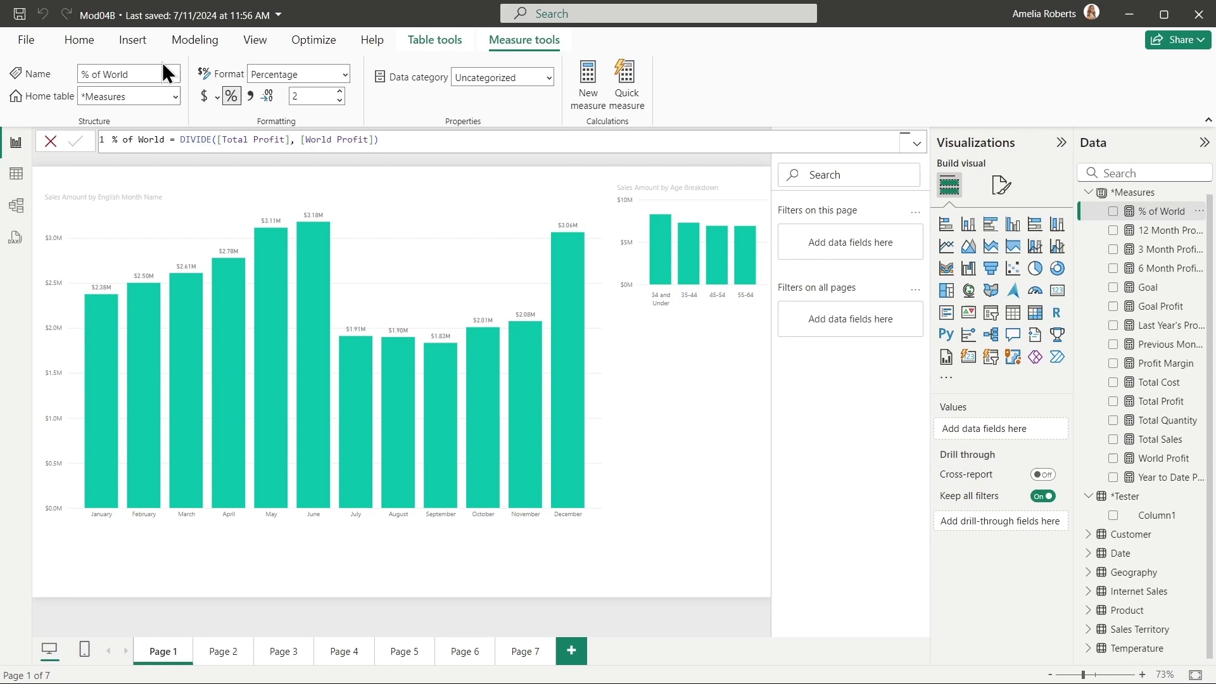
click(175, 97)
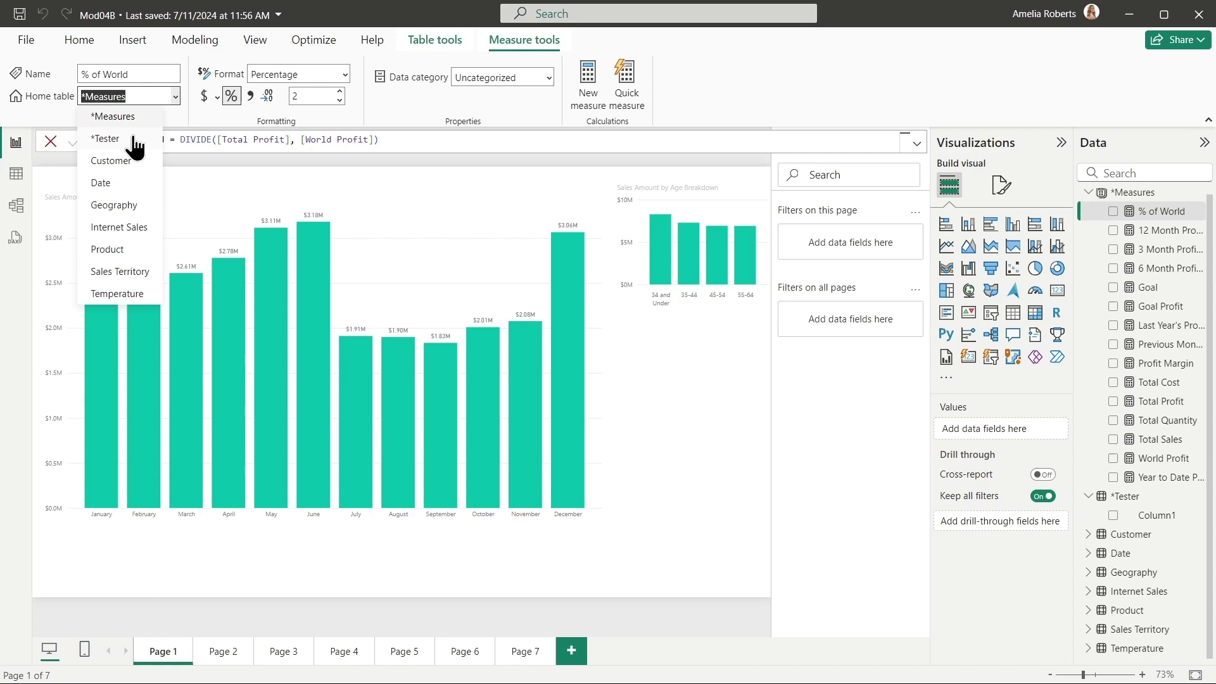
click(112, 144)
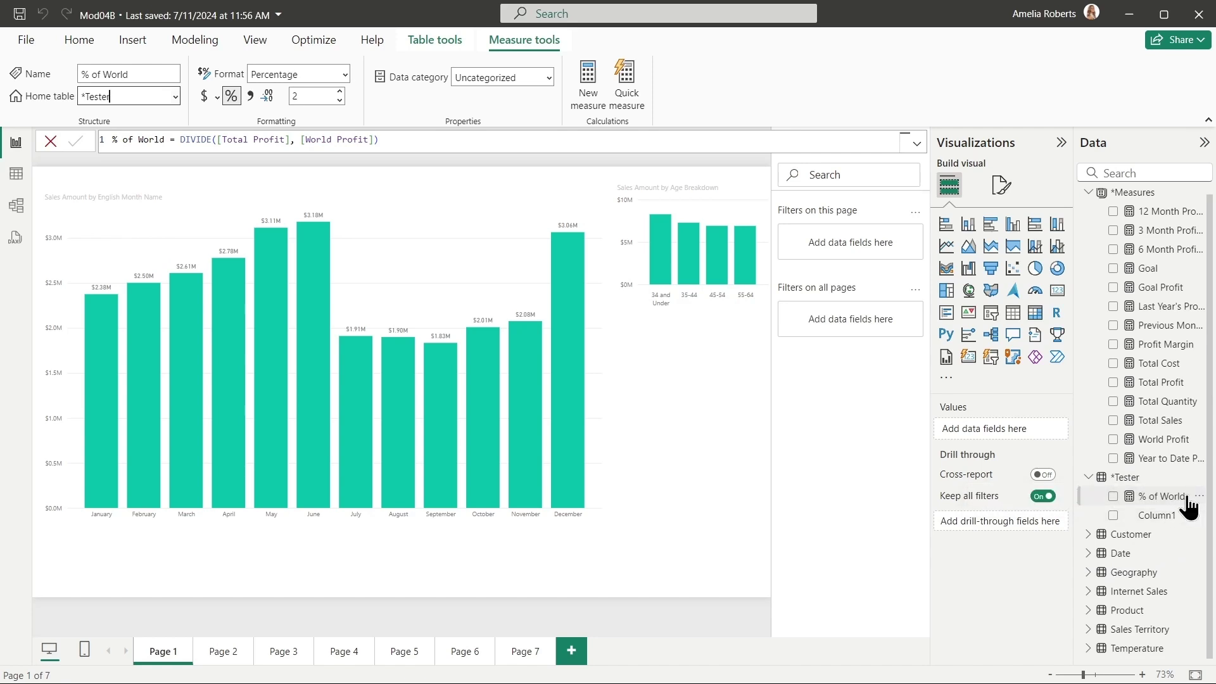
click(1182, 498)
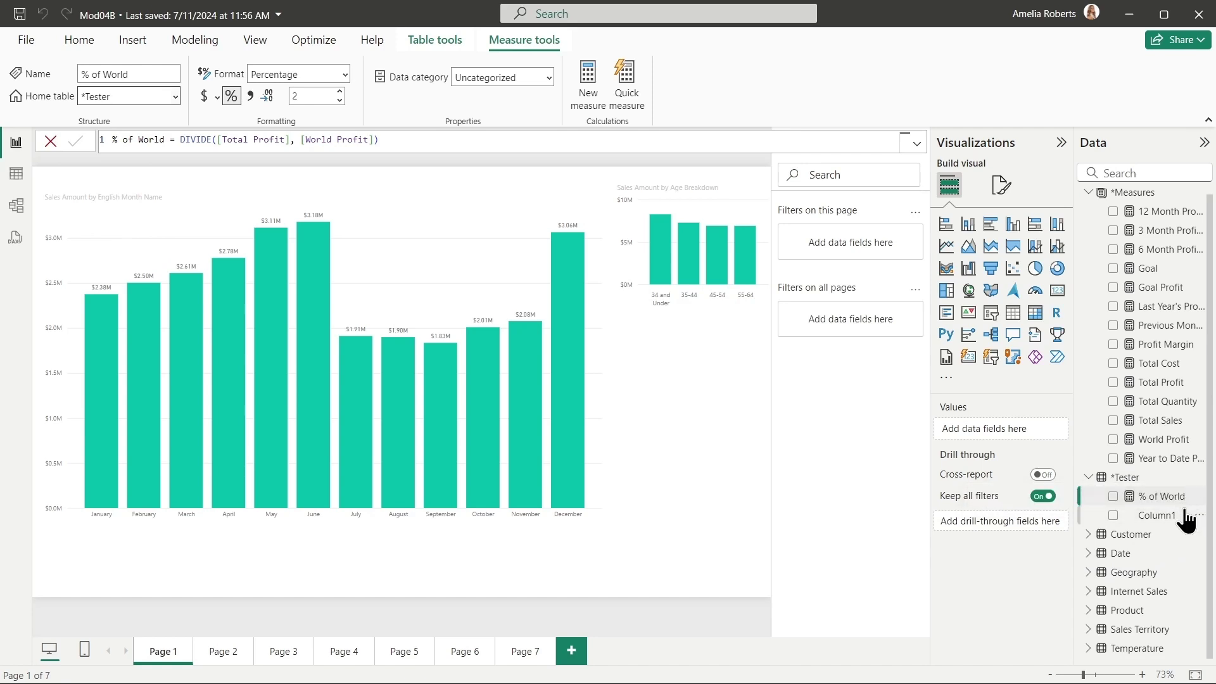
click(1156, 519)
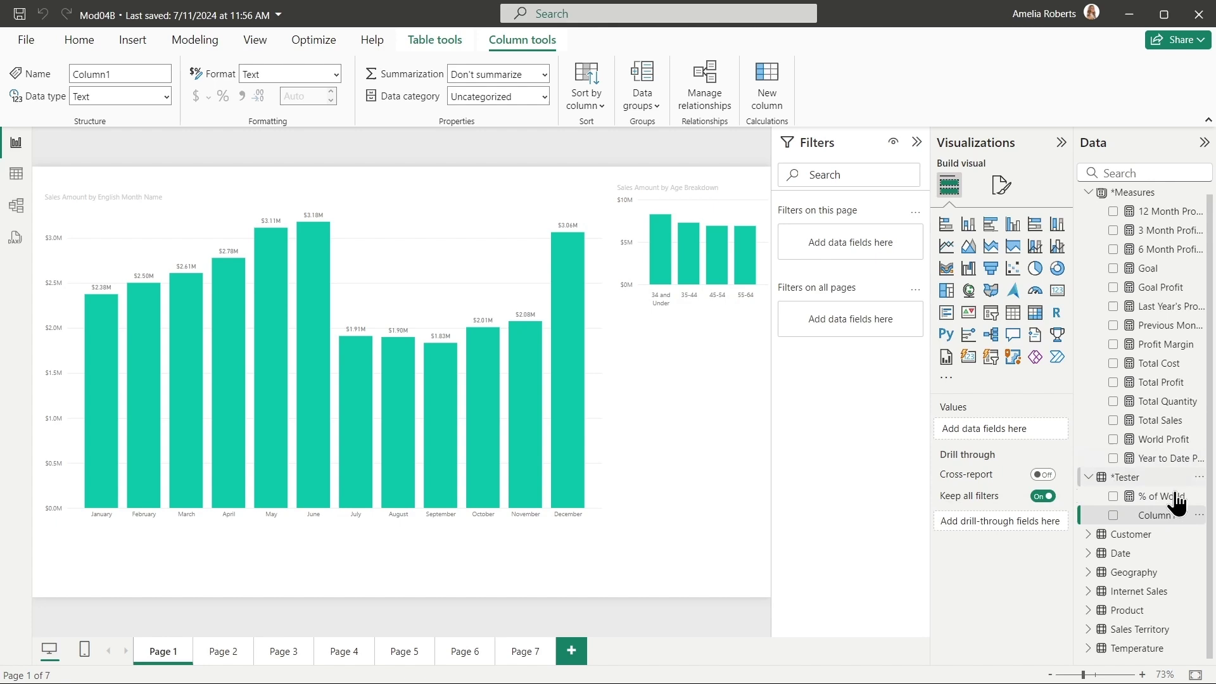
Delete Column1 from the model, leaving the Tester table with only the % of World measure
right_click(1162, 518)
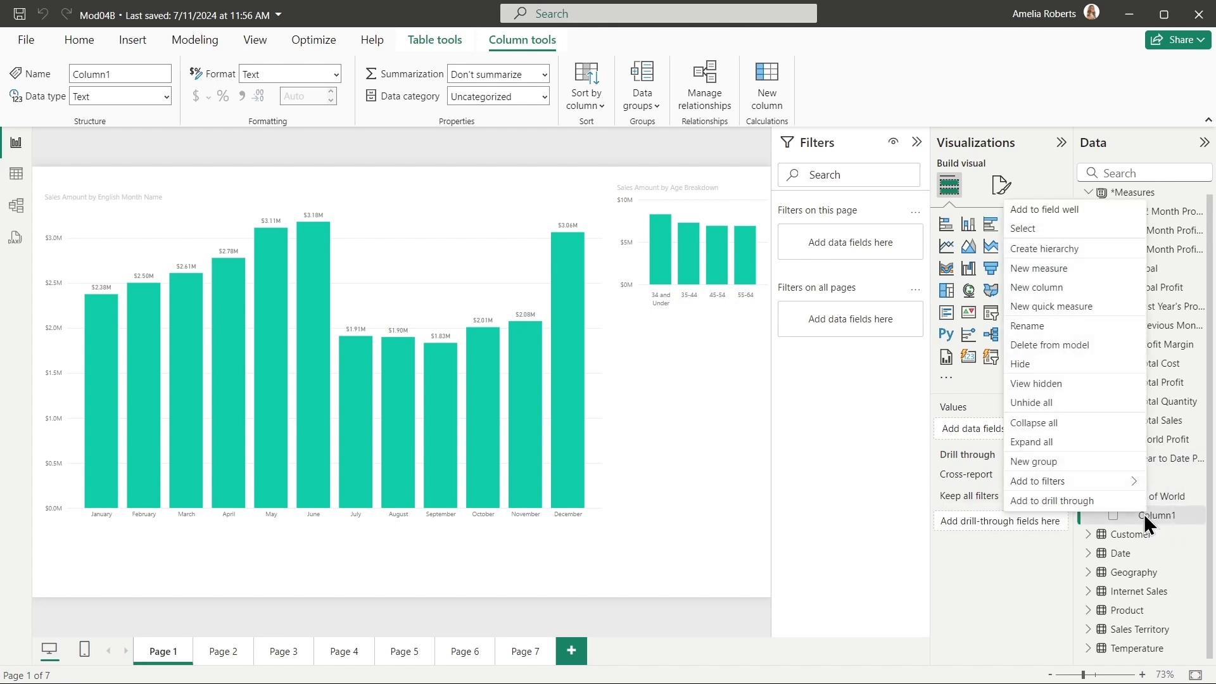
click(1068, 348)
click(698, 386)
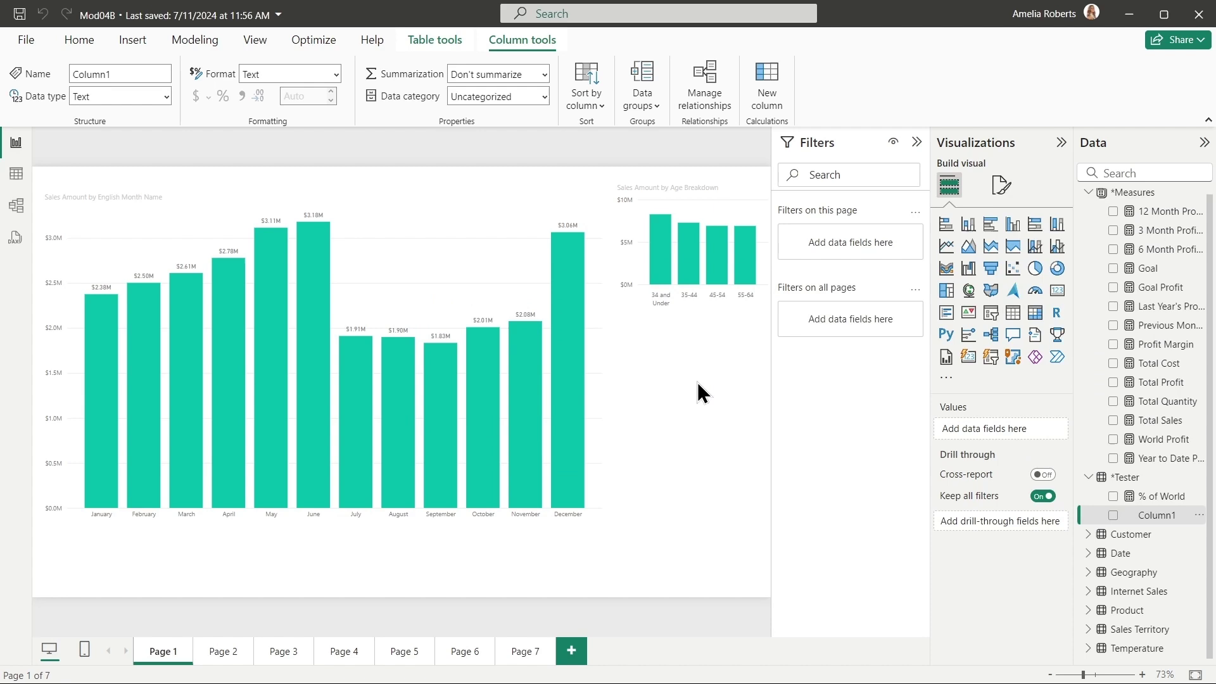
click(1119, 485)
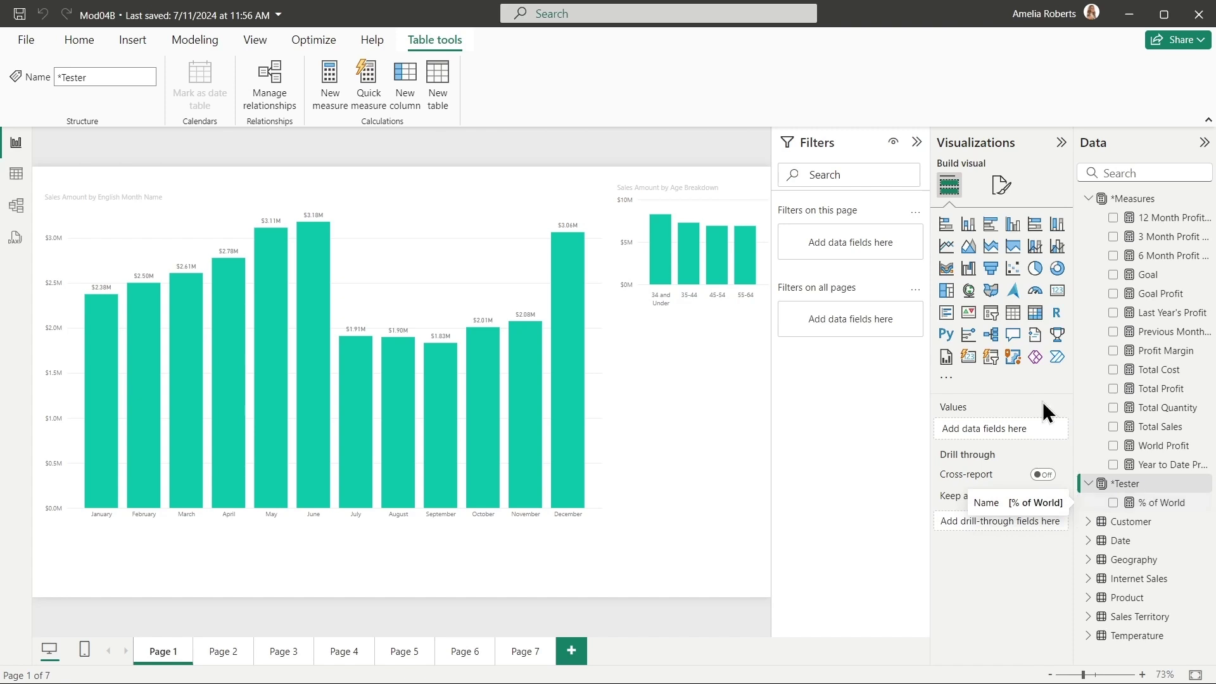
Keep the 12 Month Profit Rolling measure's home table as *Measures and select the Measures table
click(1044, 496)
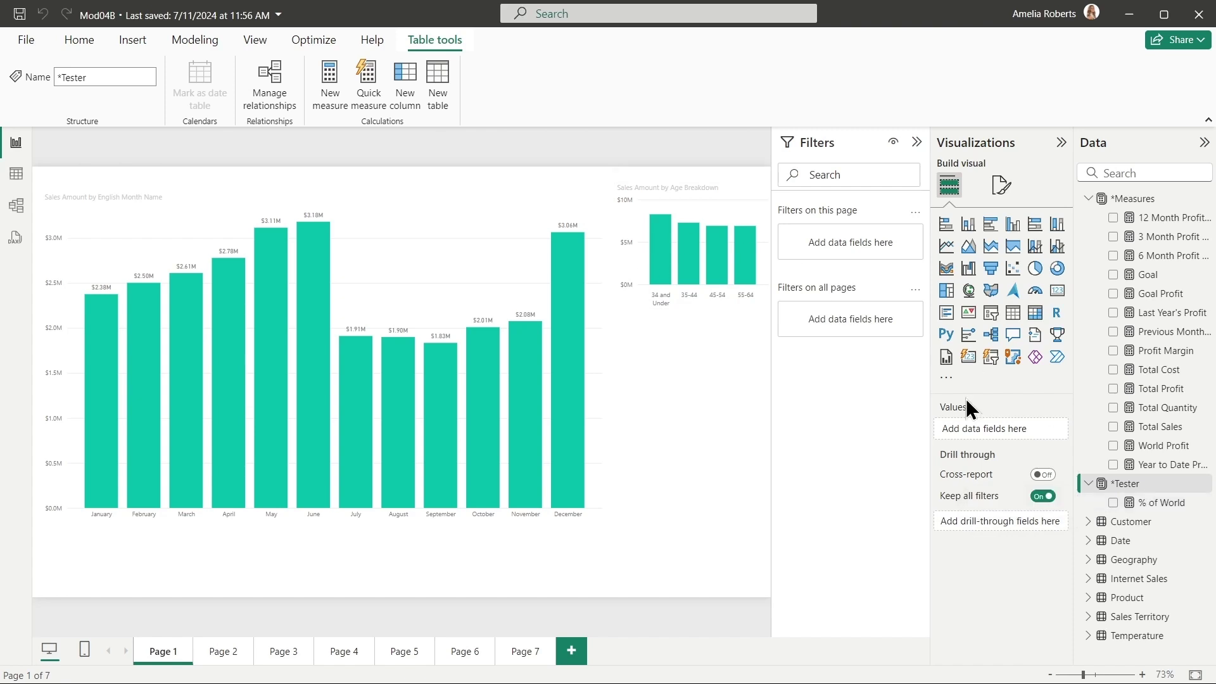
click(1167, 217)
click(171, 97)
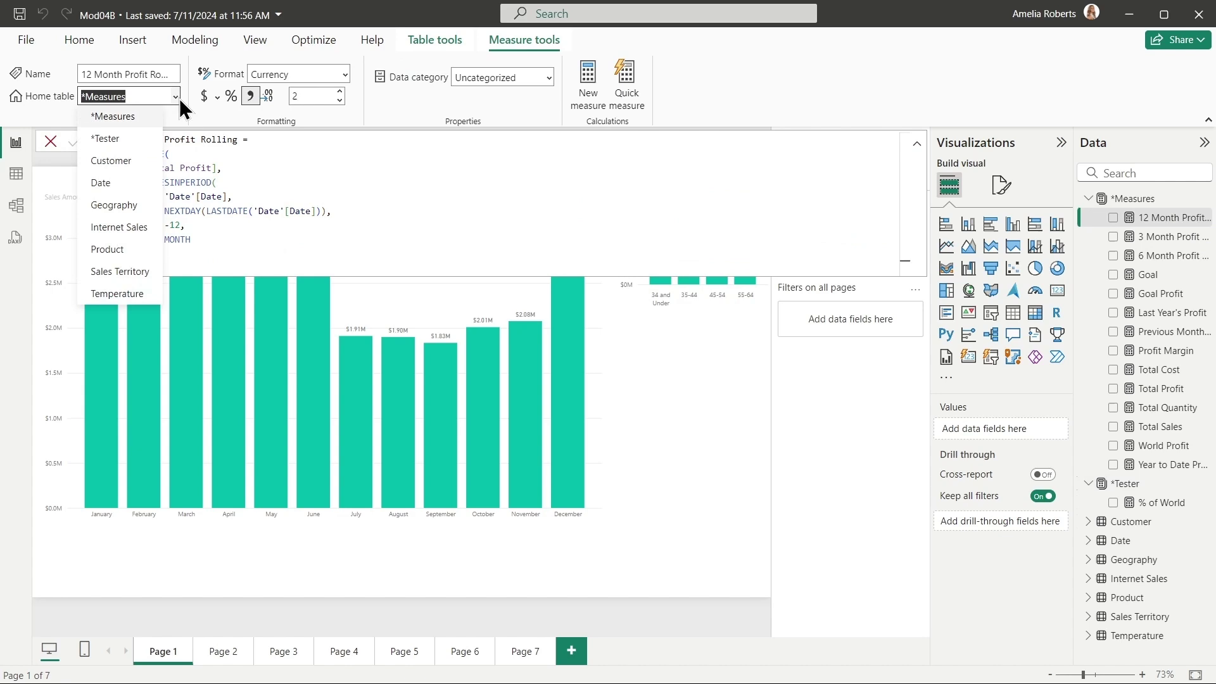
click(892, 485)
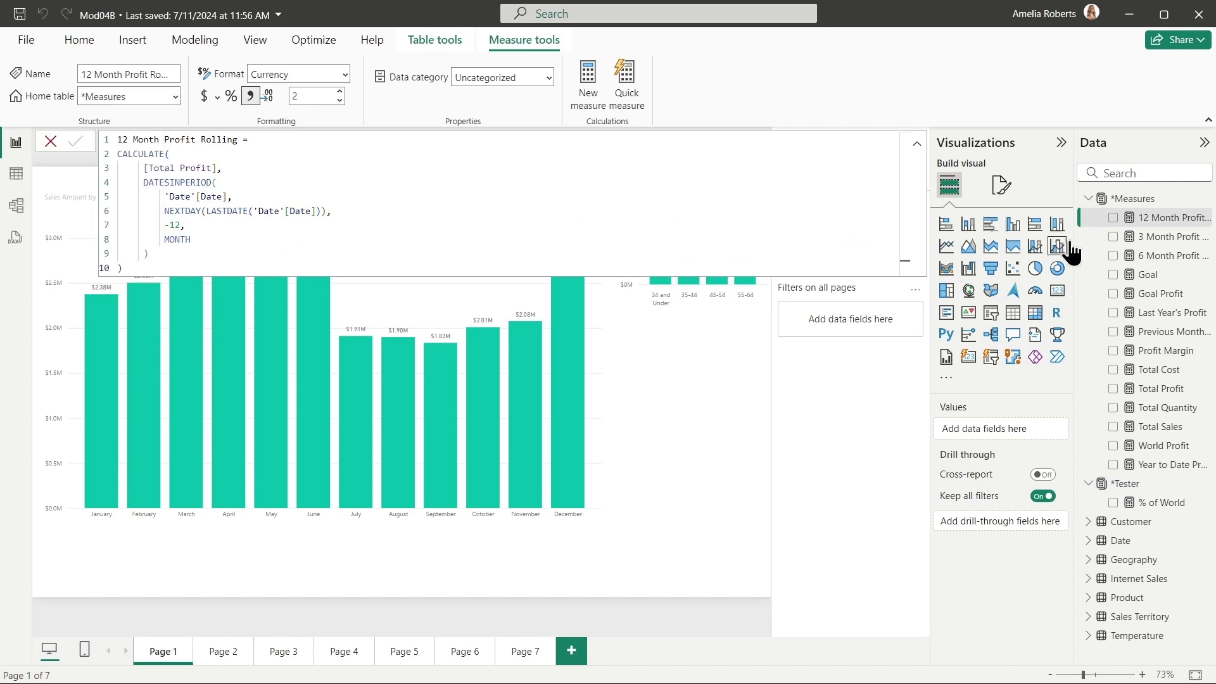
click(1145, 202)
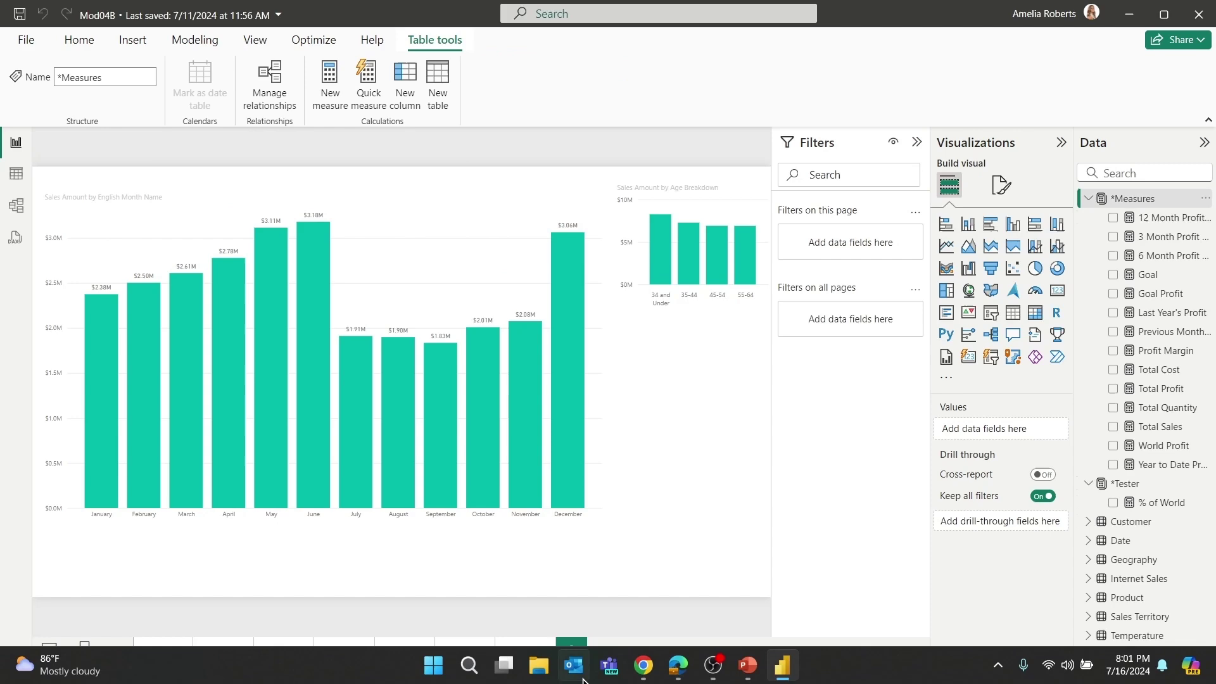
Switch to Chrome to show the FailedBanks2 Report Summary page in Power BI service
click(643, 665)
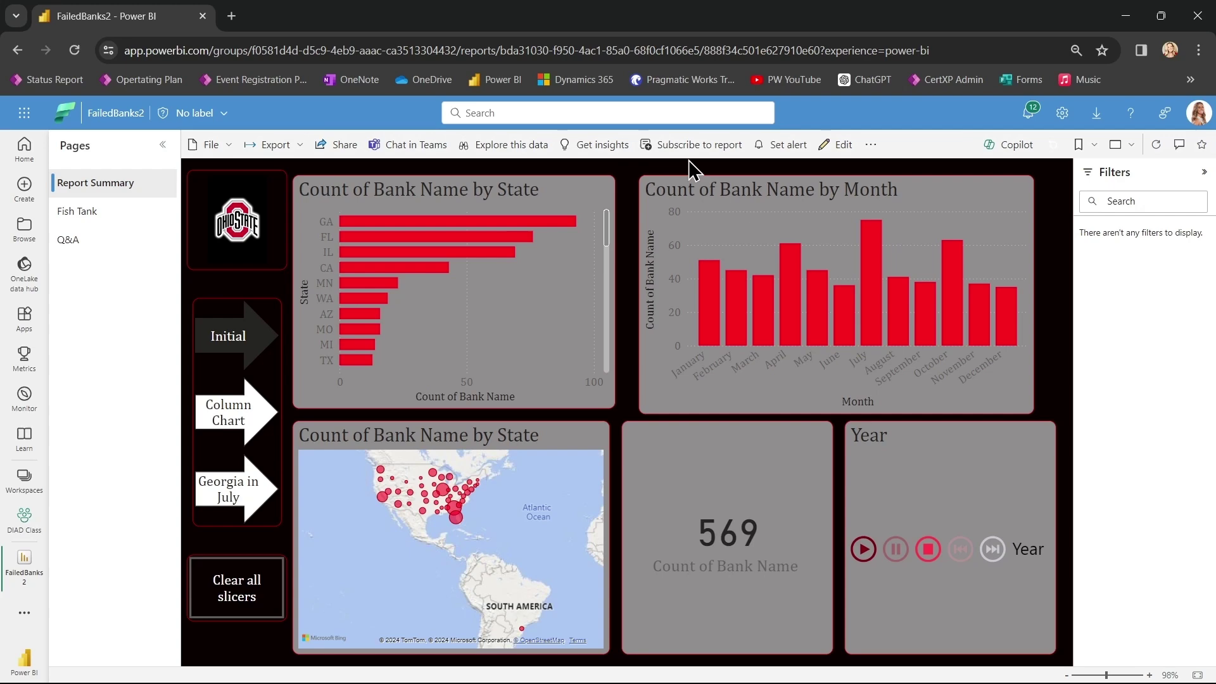
Alert on the 569 card when Count of Bank Name becomes greater than 569, sent by email
click(787, 144)
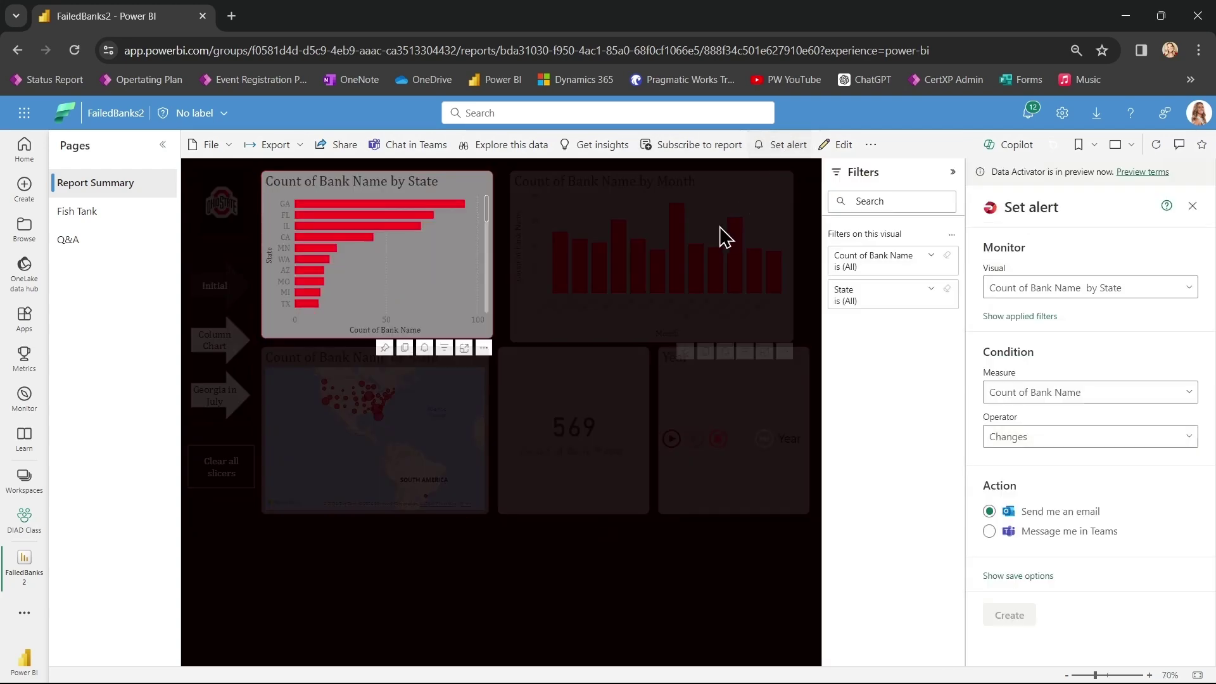
click(581, 393)
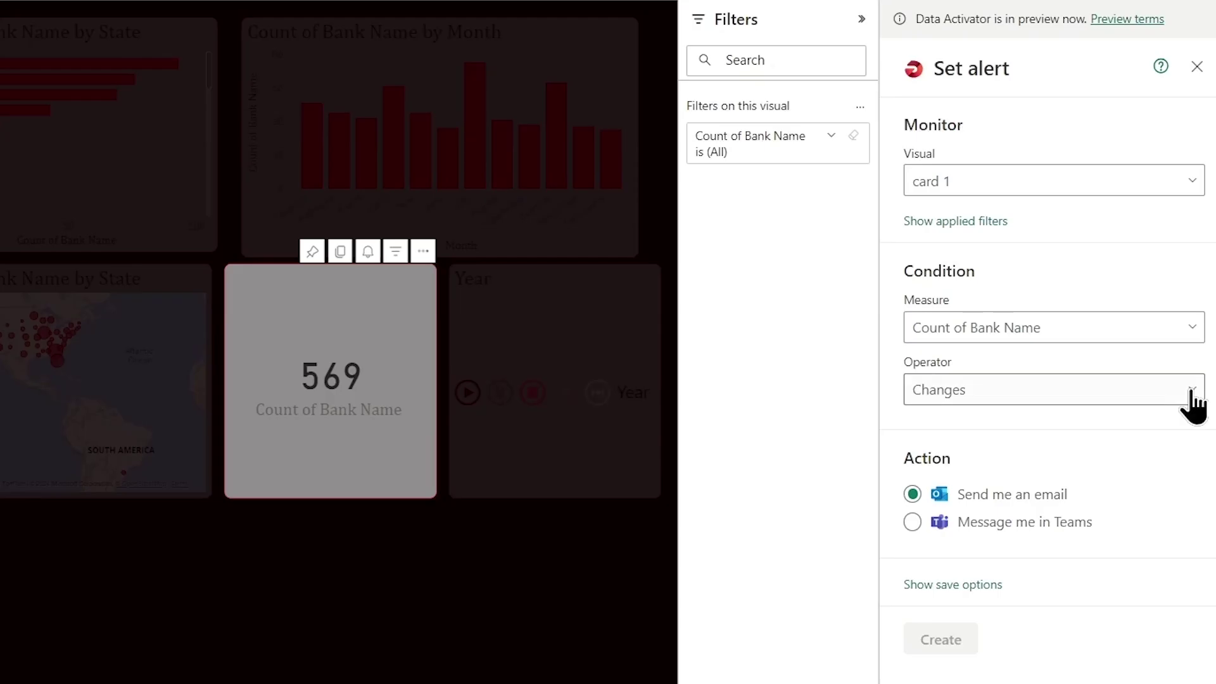
click(1188, 439)
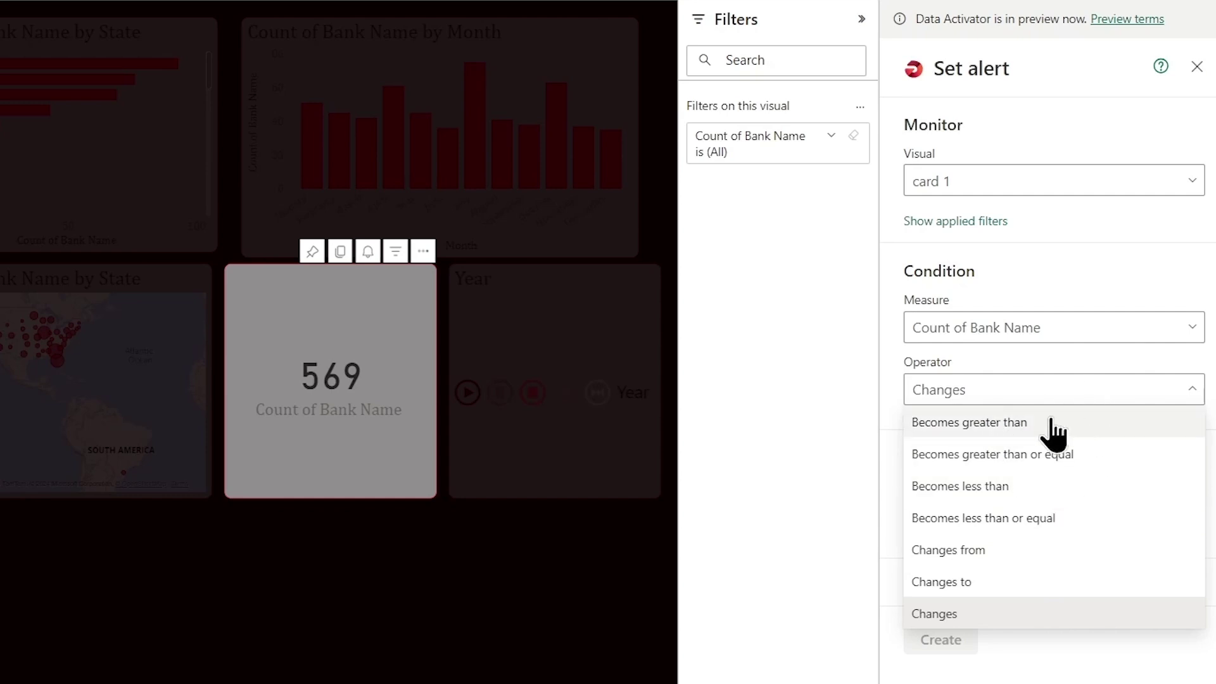
click(838, 376)
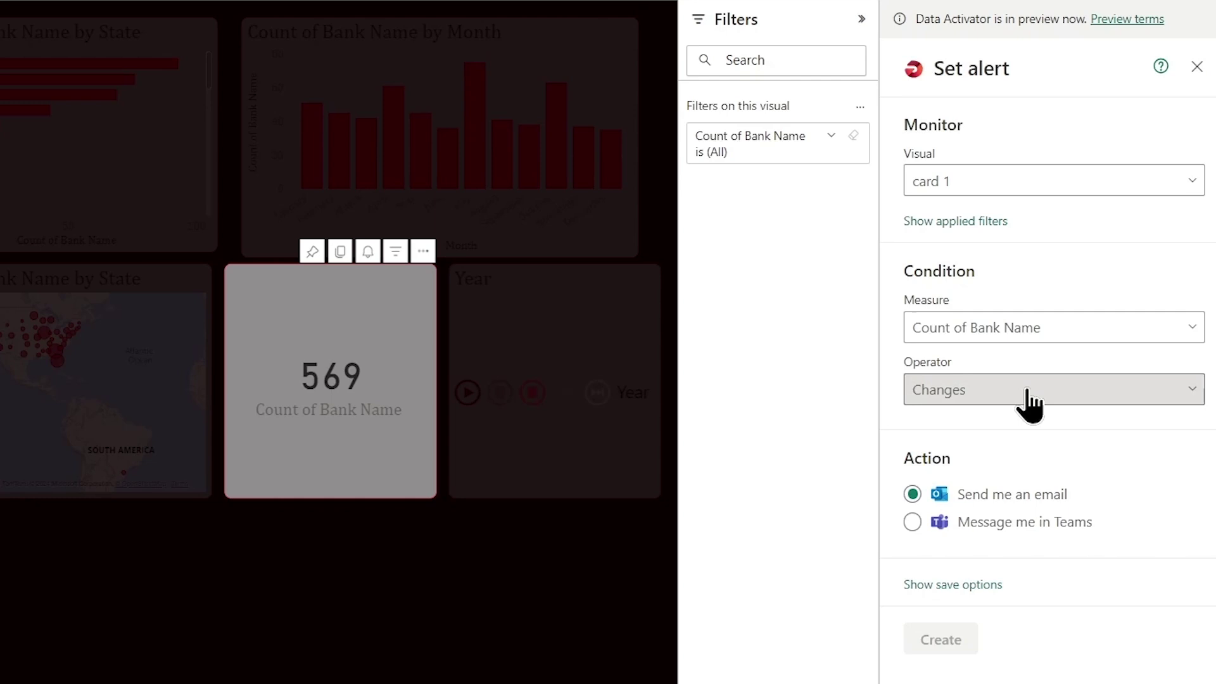
click(1031, 399)
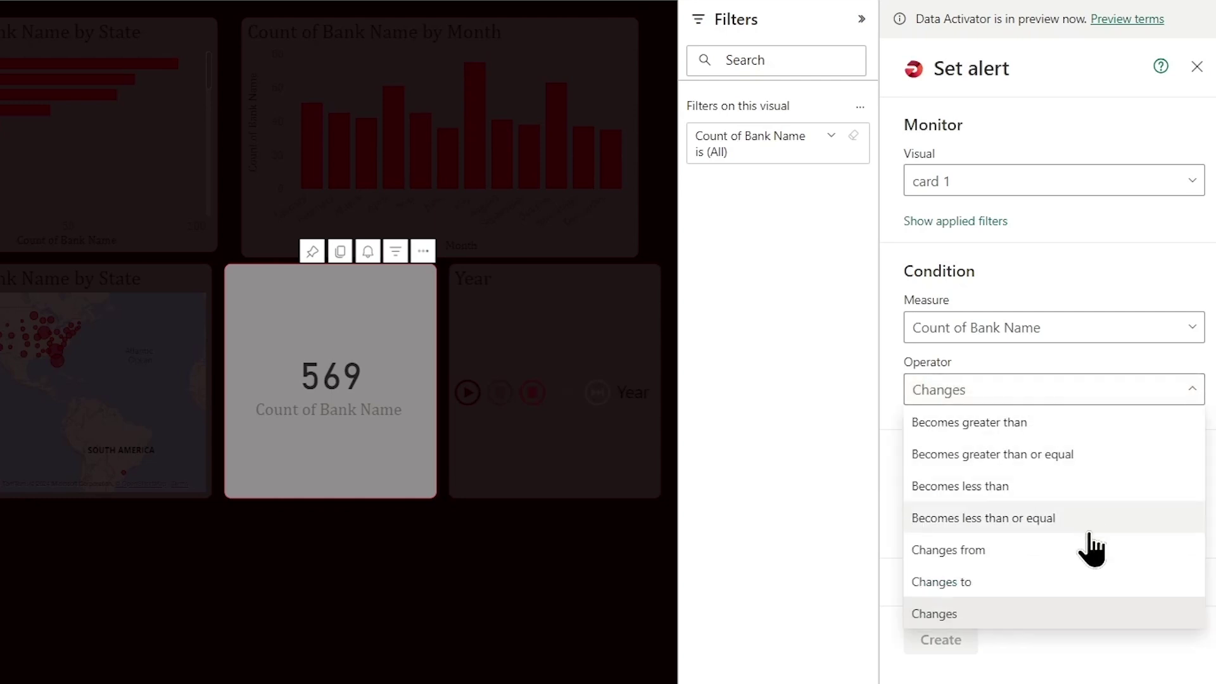
click(1005, 422)
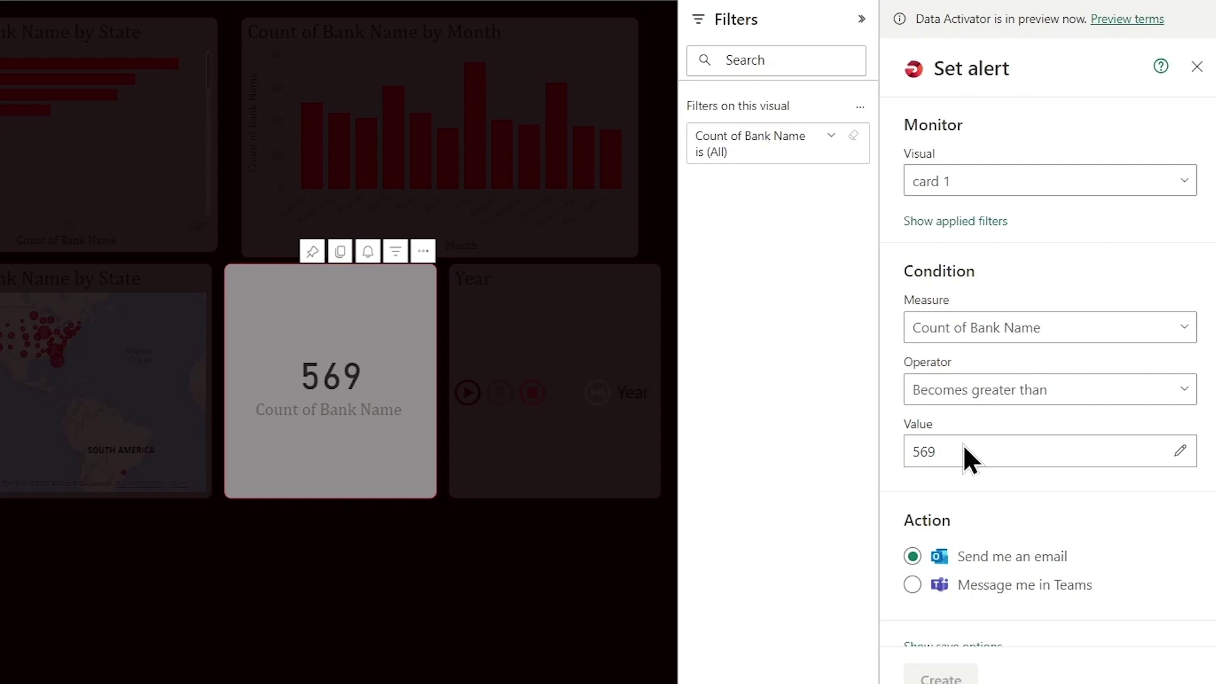
scroll(1041, 472, down, 1)
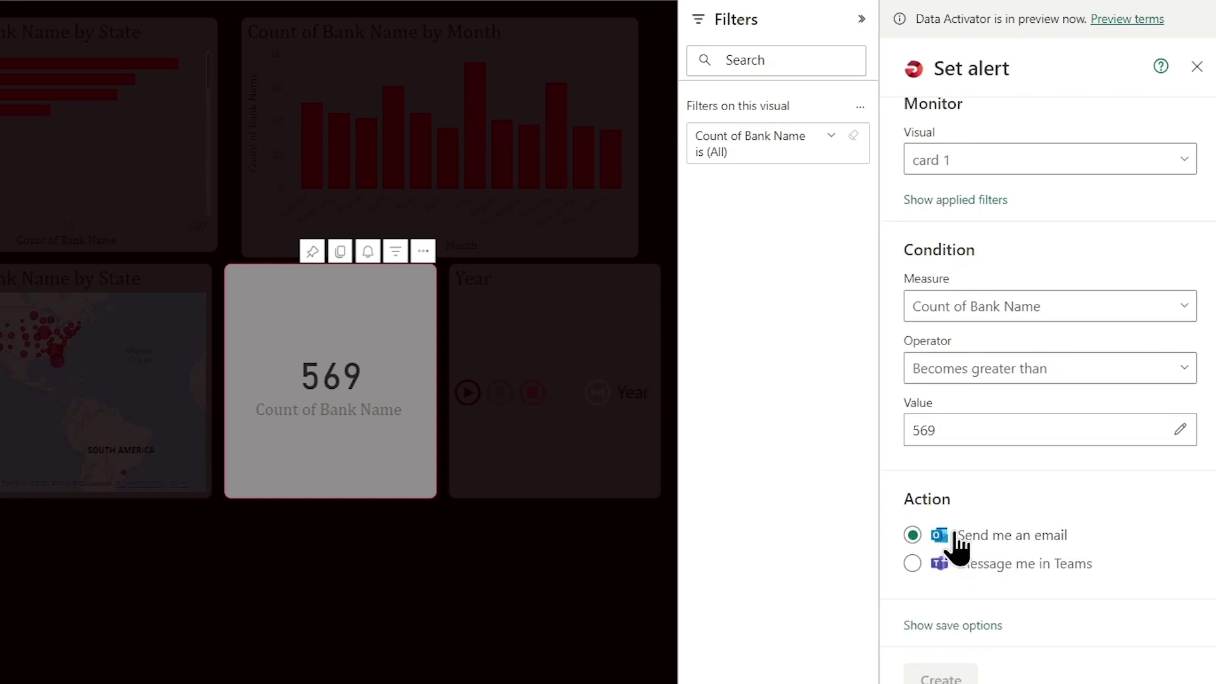
click(914, 564)
click(913, 535)
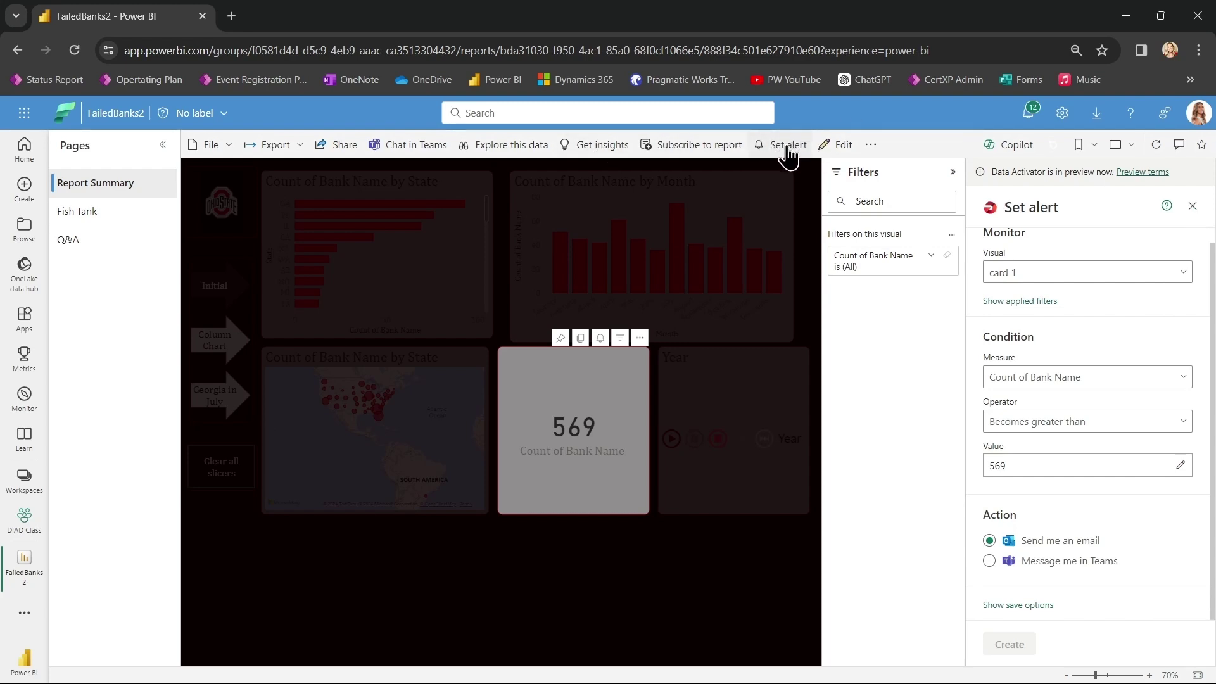
Close the alert pane and refresh the FailedBanks2 semantic model from the report's related content
click(1192, 207)
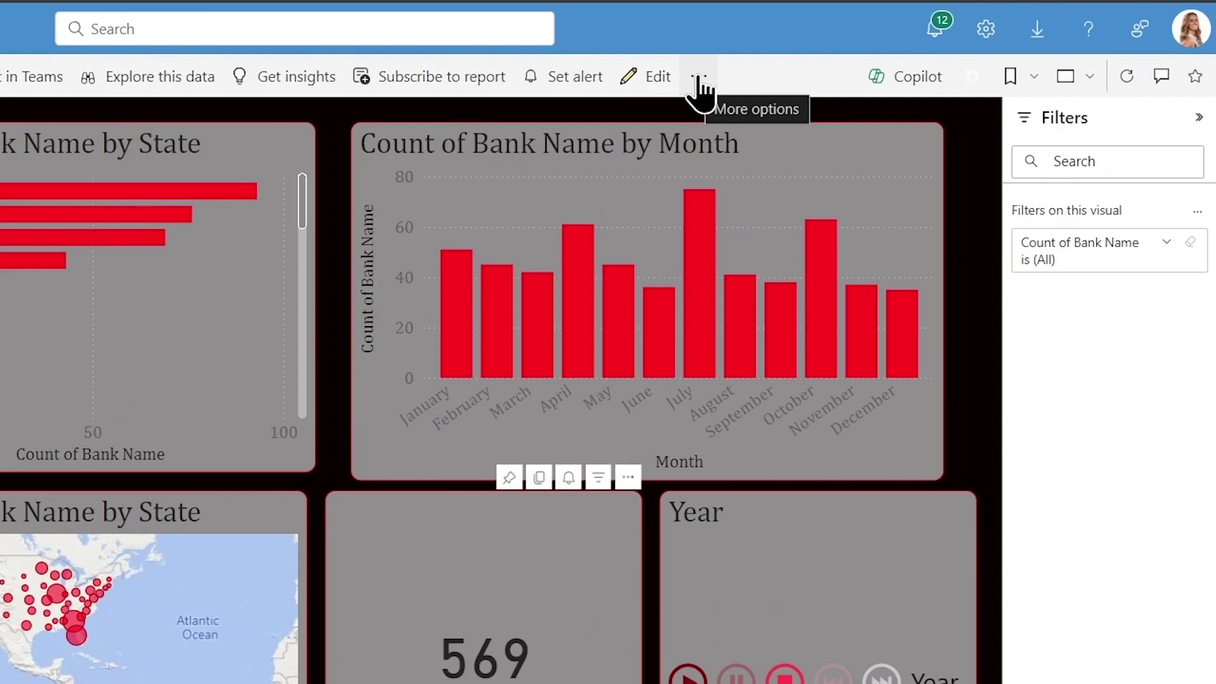
click(699, 78)
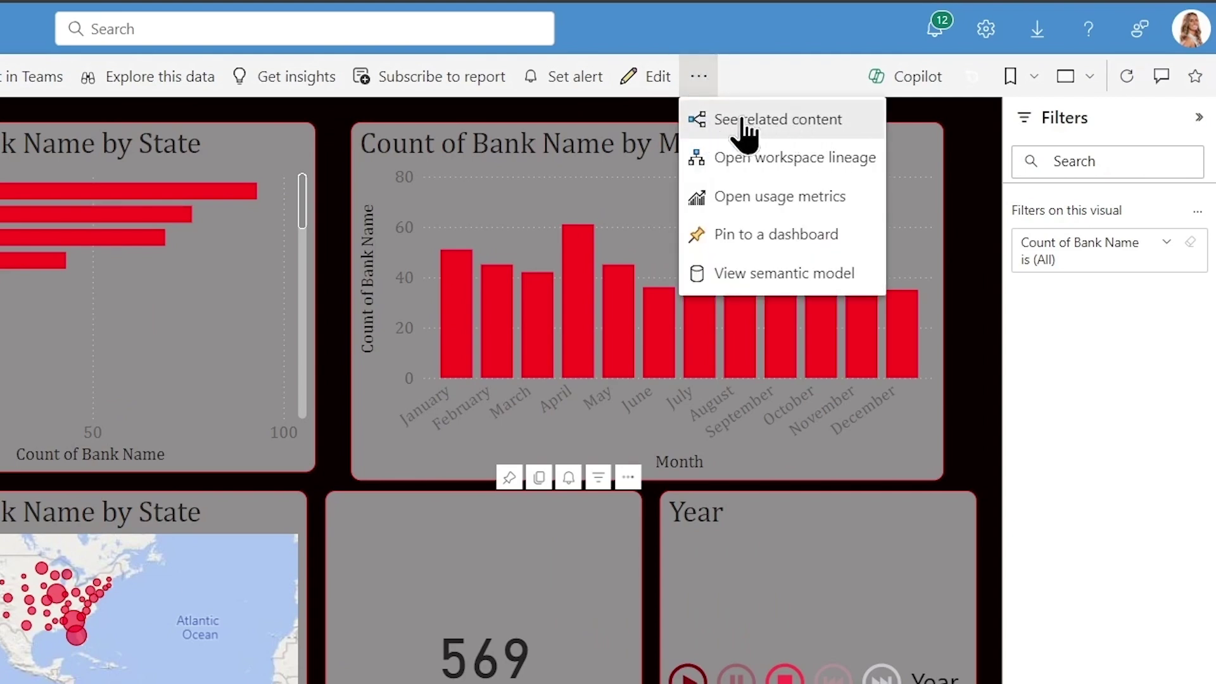
click(787, 124)
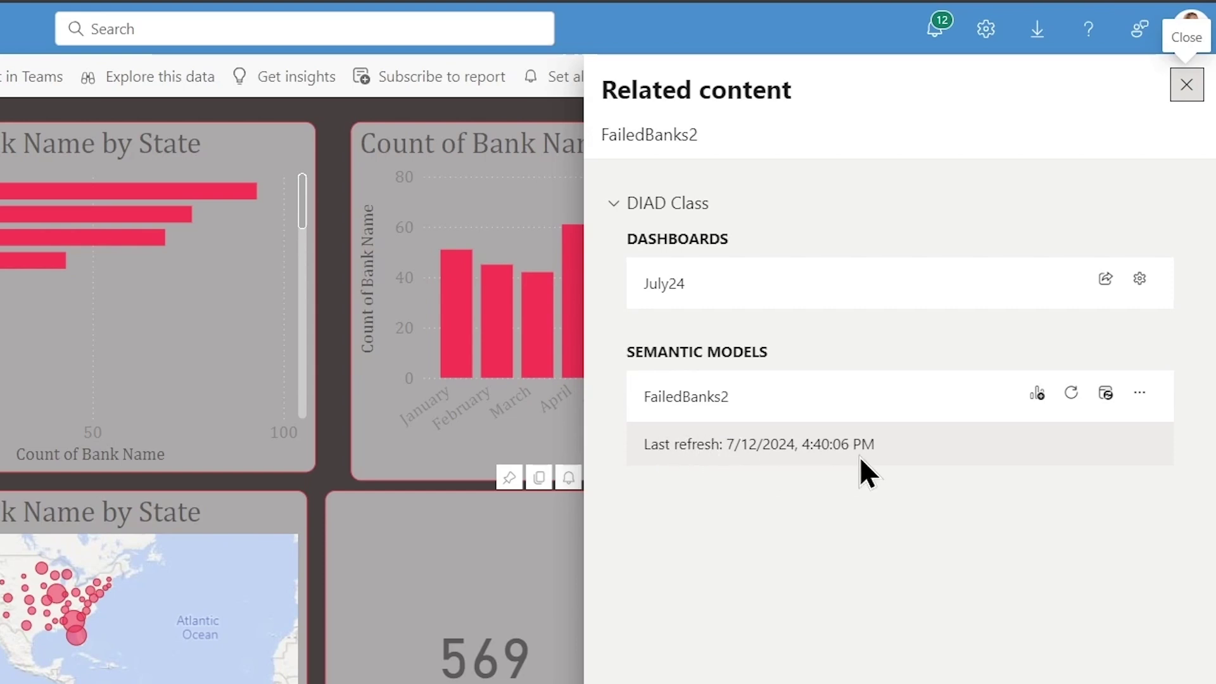
click(1072, 395)
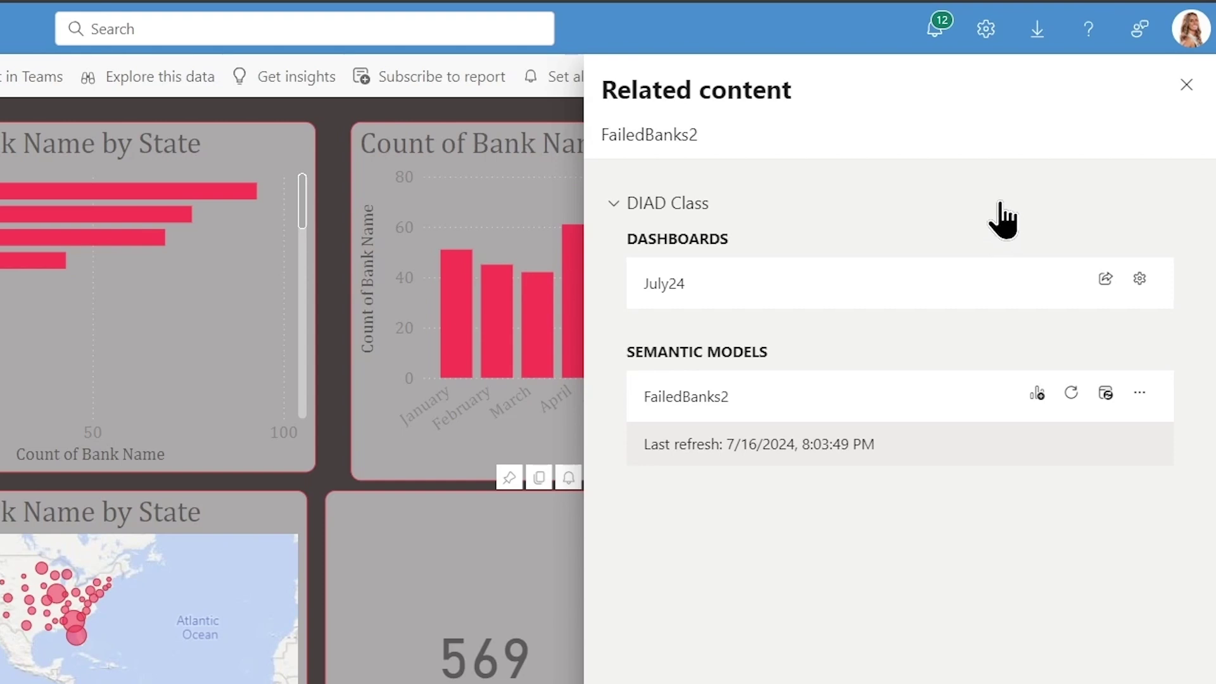
click(1186, 88)
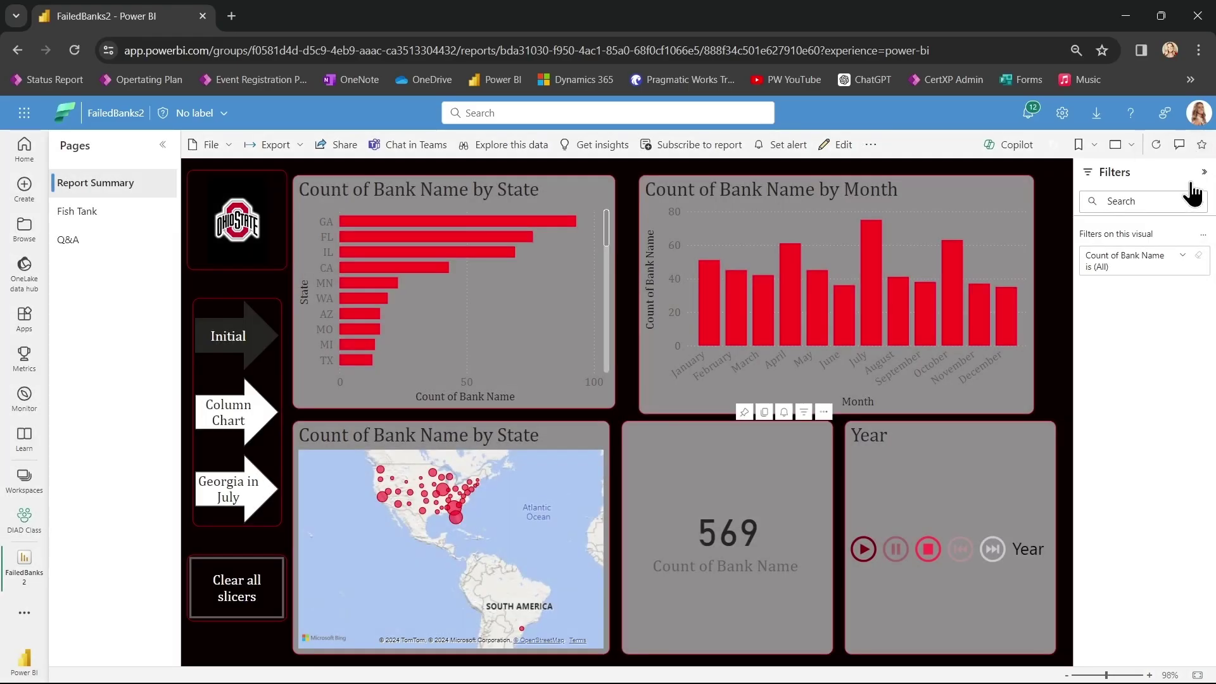